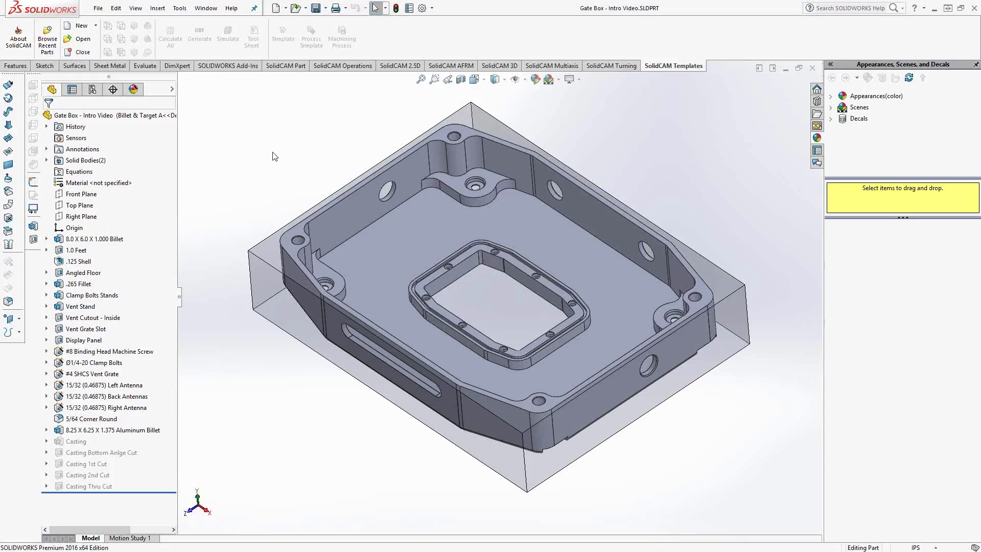
# Step: Start a new SolidCAM milling CAM-part from the gate box model
pyautogui.moveTo(273, 153); pyautogui.dragTo(278, 156, button='middle')
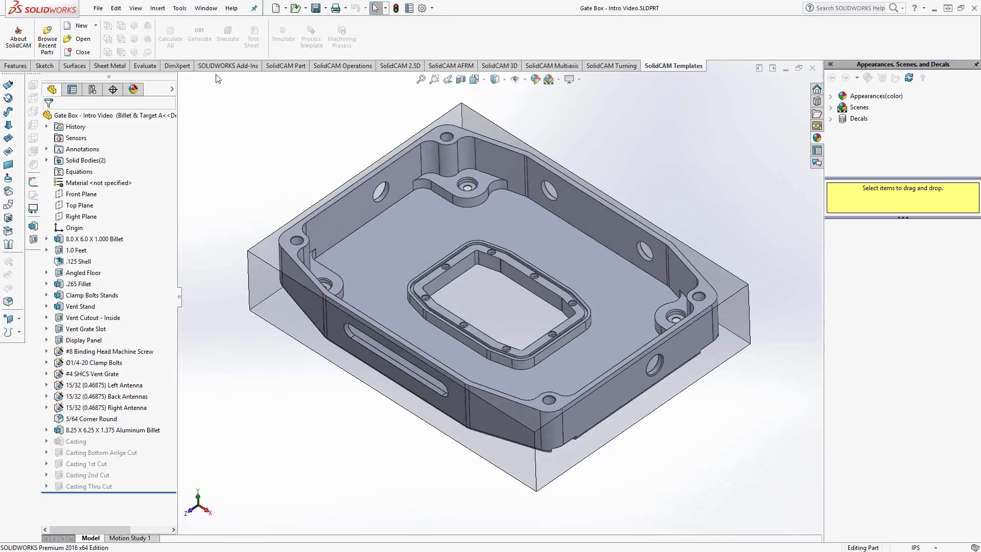
pyautogui.click(182, 9)
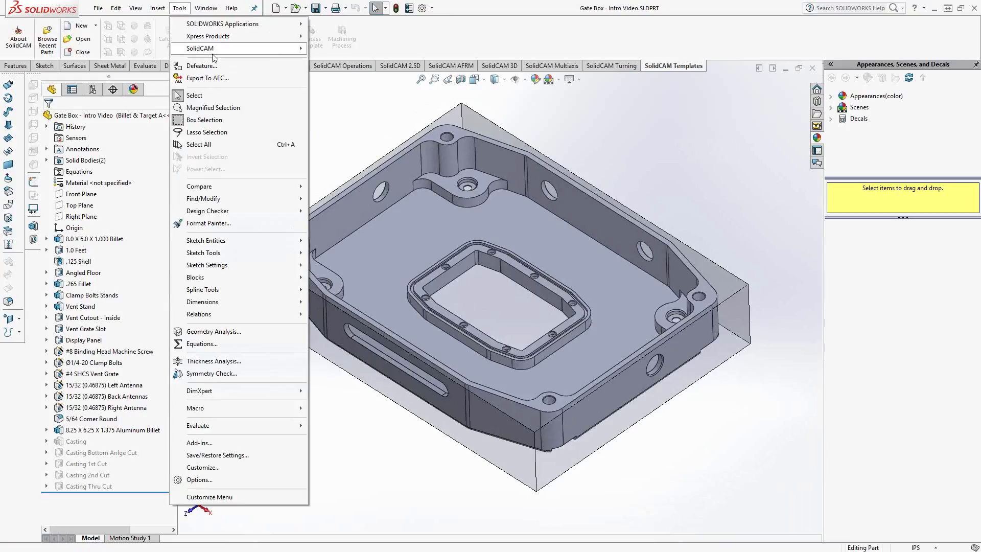
pyautogui.moveTo(209, 49)
pyautogui.moveTo(331, 49)
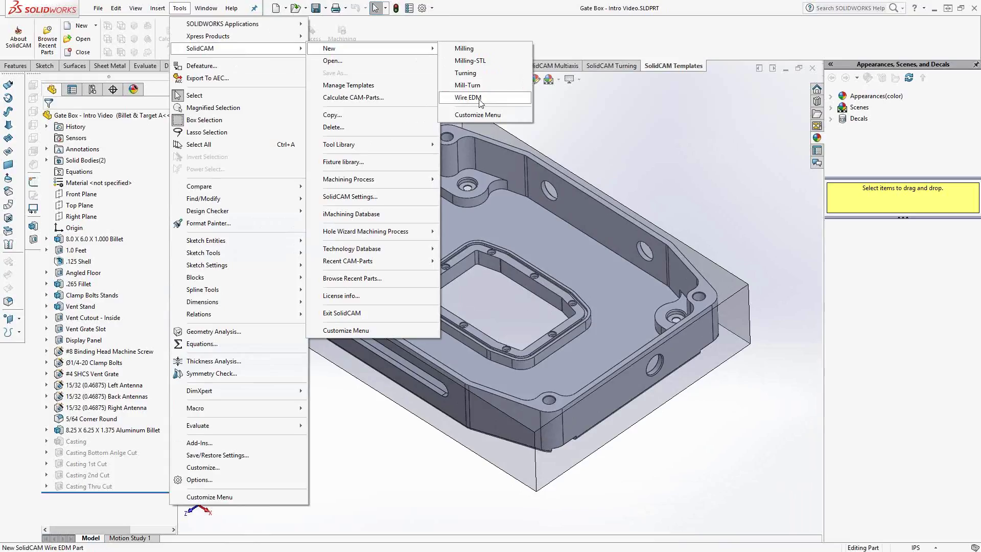
pyautogui.click(465, 49)
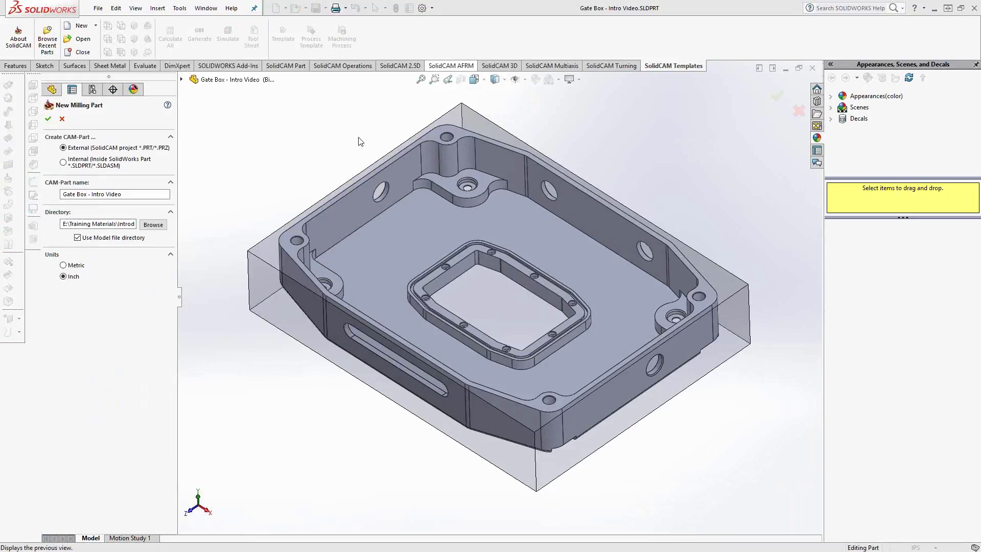
pyautogui.moveTo(182, 298); pyautogui.dragTo(202, 298)
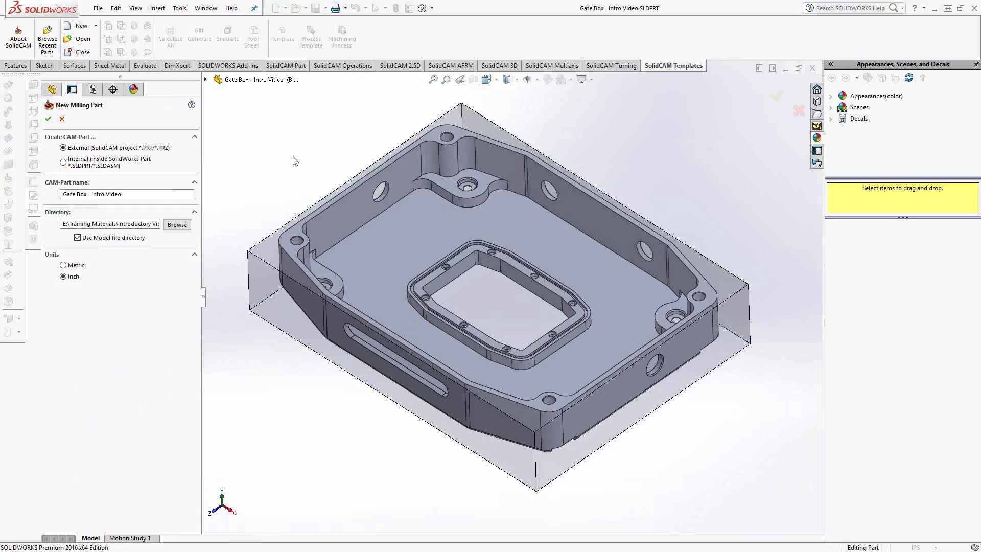
# Step: Create the external CAM-part in inches as Gate Box - Intro Video, stored in the model file directory
pyautogui.click(139, 195)
pyautogui.moveTo(124, 194); pyautogui.dragTo(69, 195)
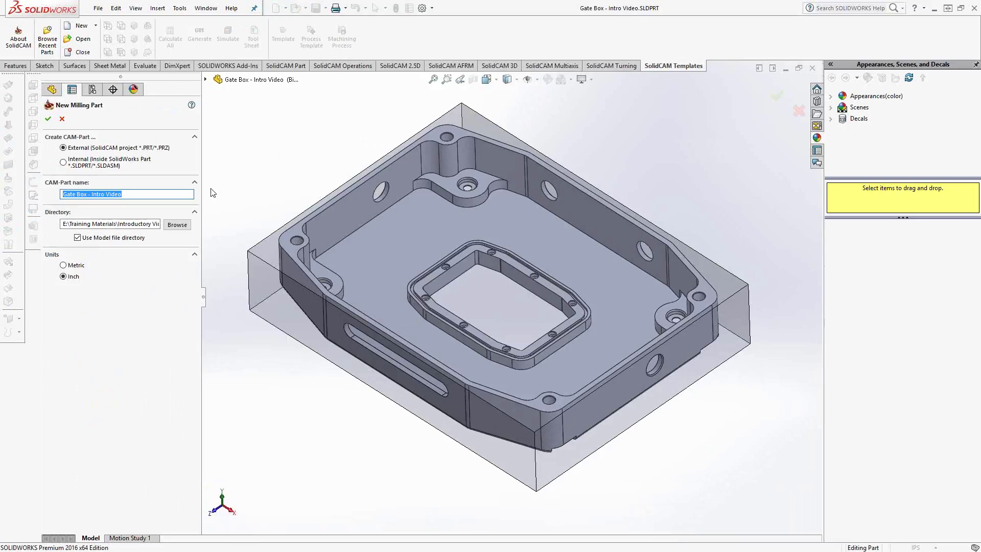
pyautogui.click(306, 159)
pyautogui.click(77, 238)
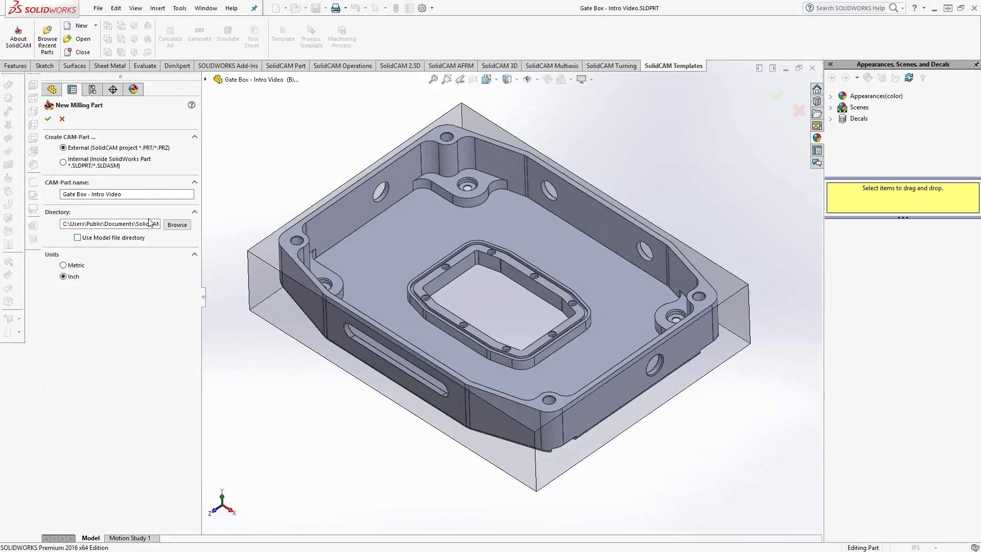
pyautogui.click(77, 238)
pyautogui.click(48, 120)
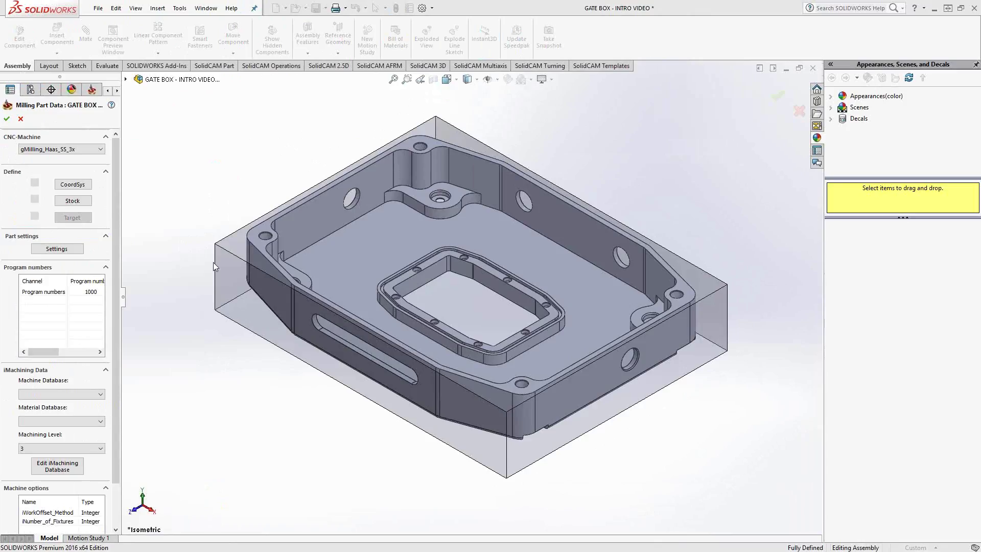
# Step: Look through the available CNC machines, keeping gMilling_Haas_SS_3x for the part
pyautogui.moveTo(125, 298); pyautogui.dragTo(173, 299)
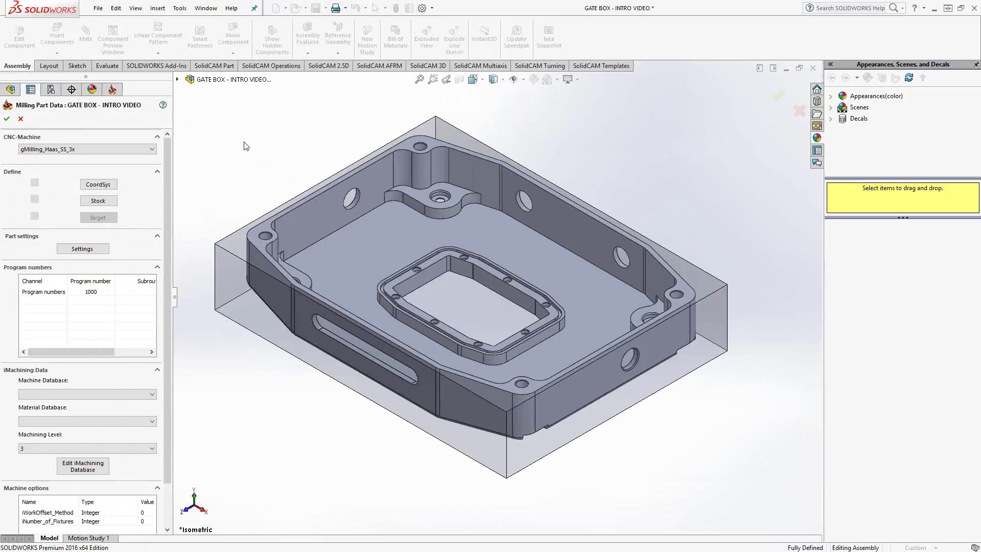
pyautogui.click(151, 150)
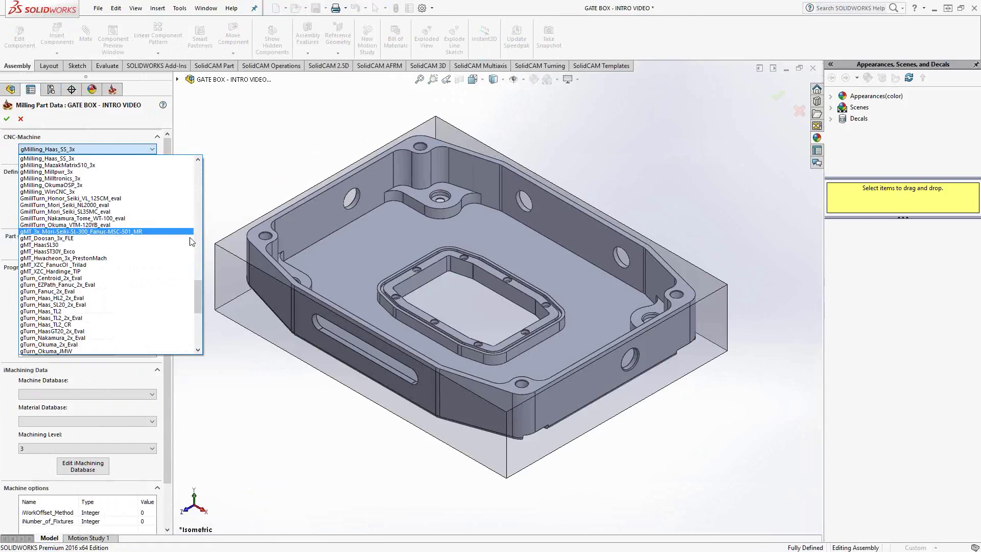
pyautogui.moveTo(195, 292); pyautogui.dragTo(189, 226)
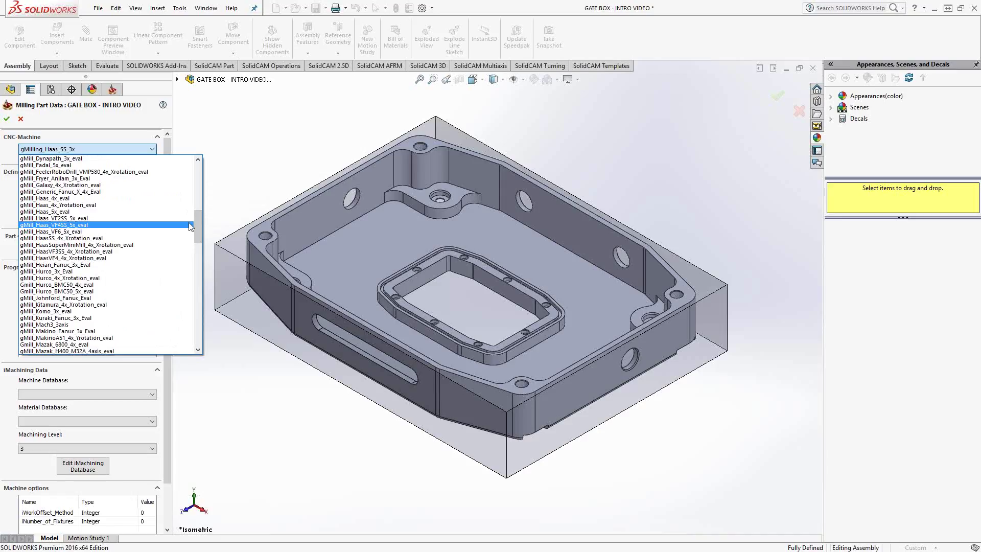
pyautogui.click(90, 125)
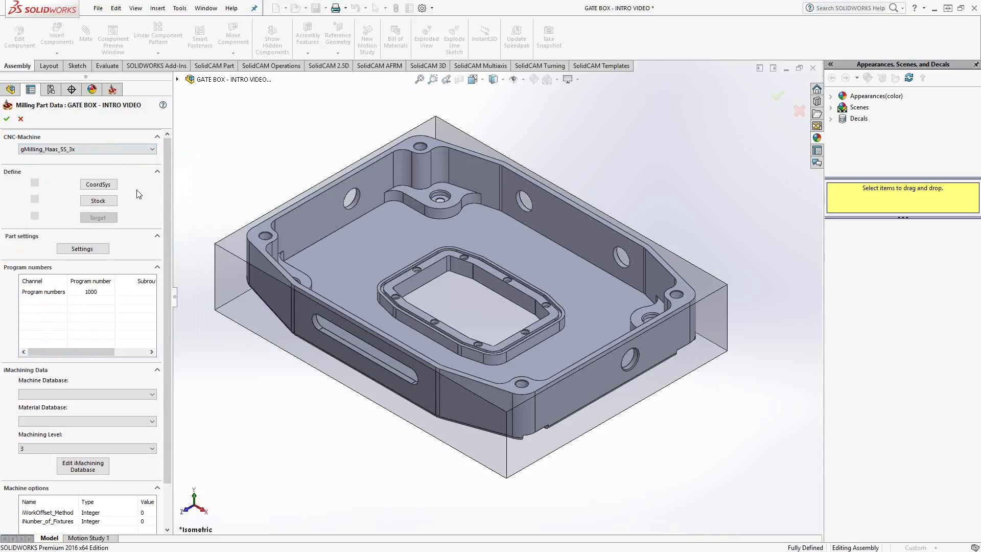
# Step: Define coordinate system 1 from the billet's top face, with its origin at the top corner of the model box
pyautogui.click(109, 185)
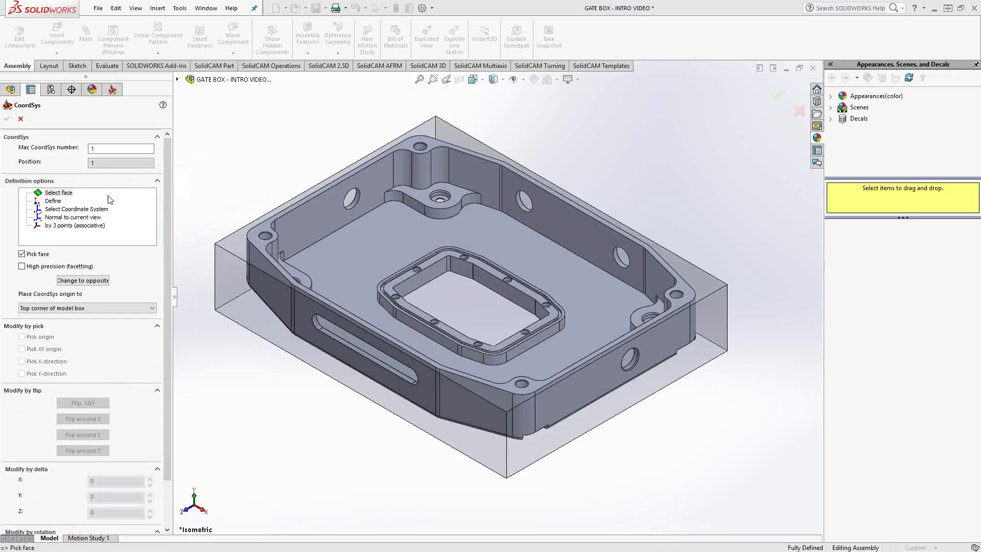
pyautogui.click(51, 195)
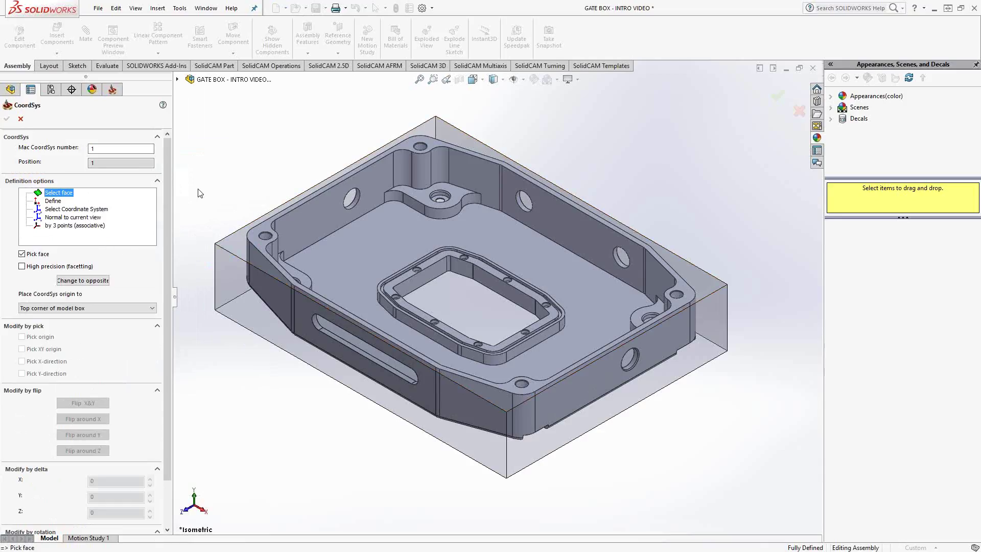
pyautogui.click(231, 247)
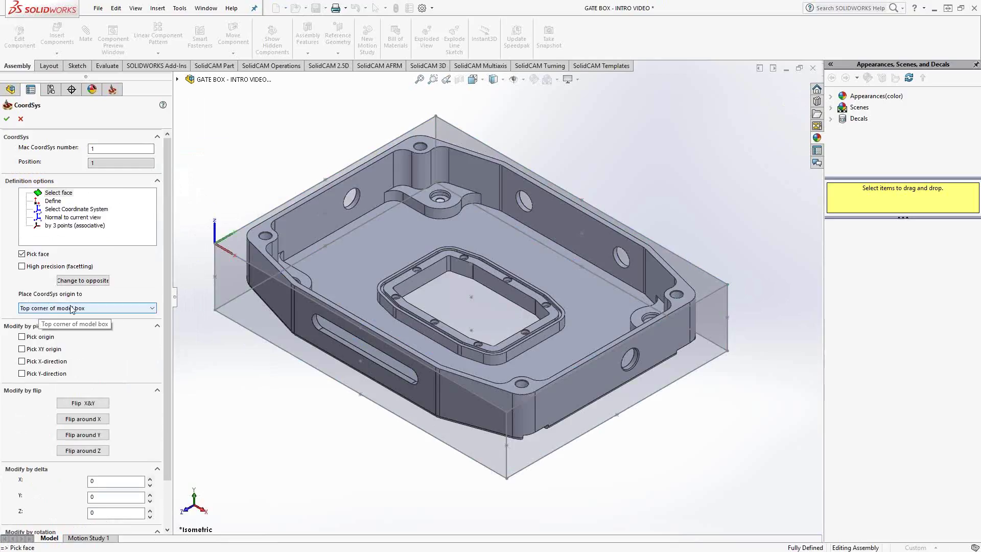
pyautogui.click(154, 309)
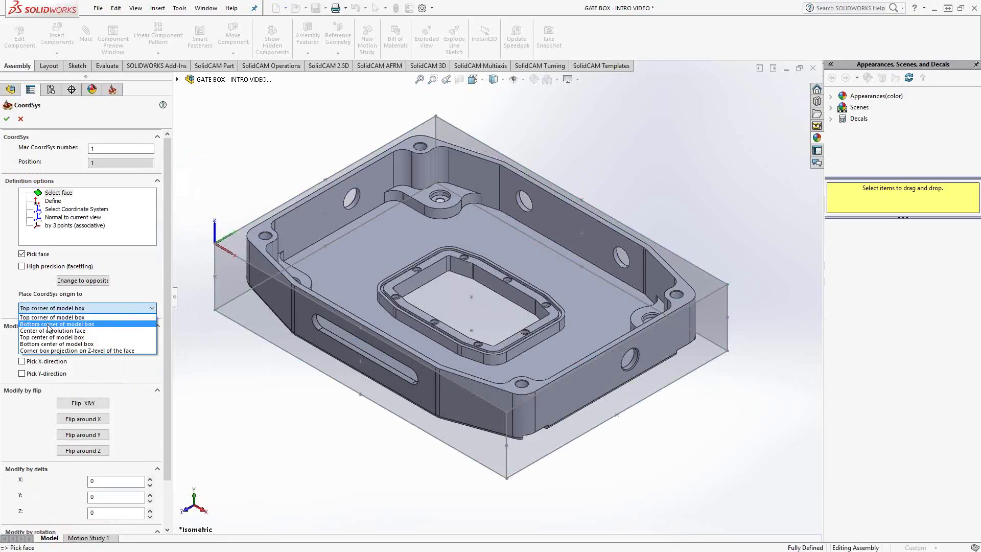
pyautogui.click(145, 280)
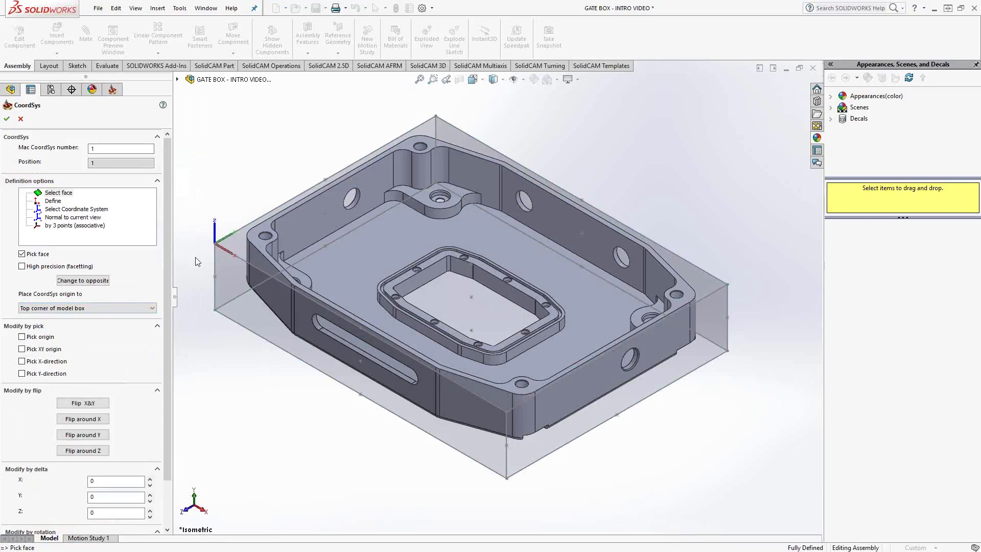
# Step: Pick the billet's upper corner at the far end of the X-axis as the origin and flip the axes around Z
pyautogui.click(22, 337)
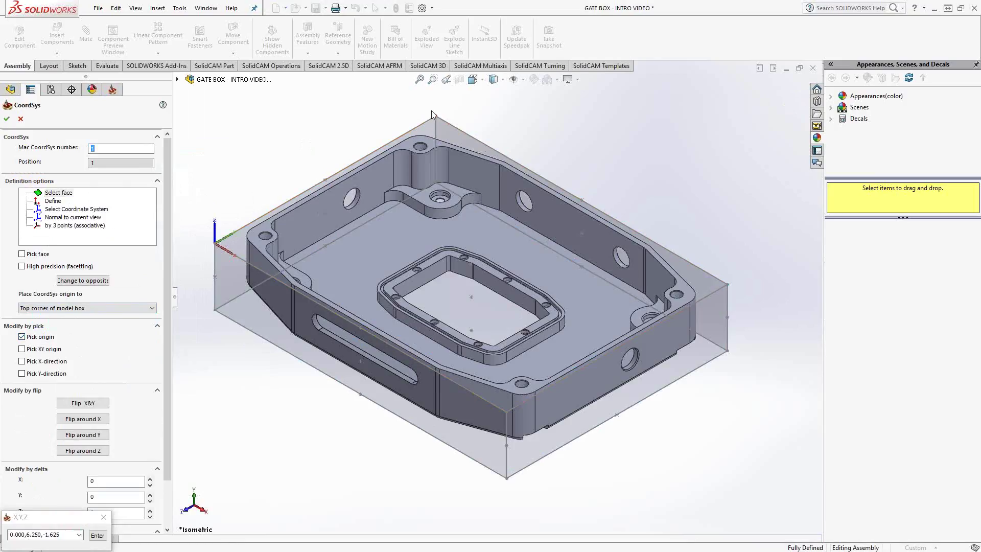
pyautogui.click(735, 284)
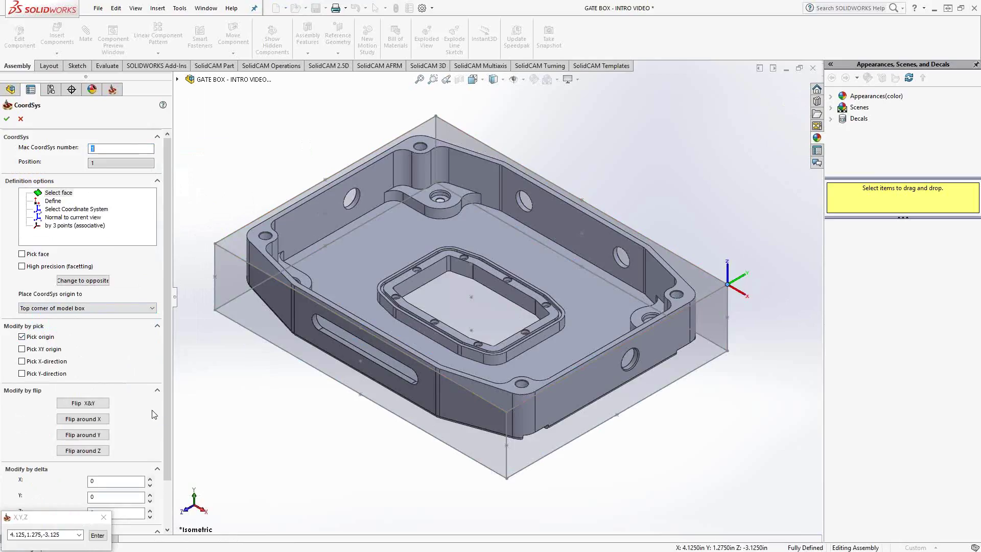
pyautogui.click(94, 452)
pyautogui.click(93, 452)
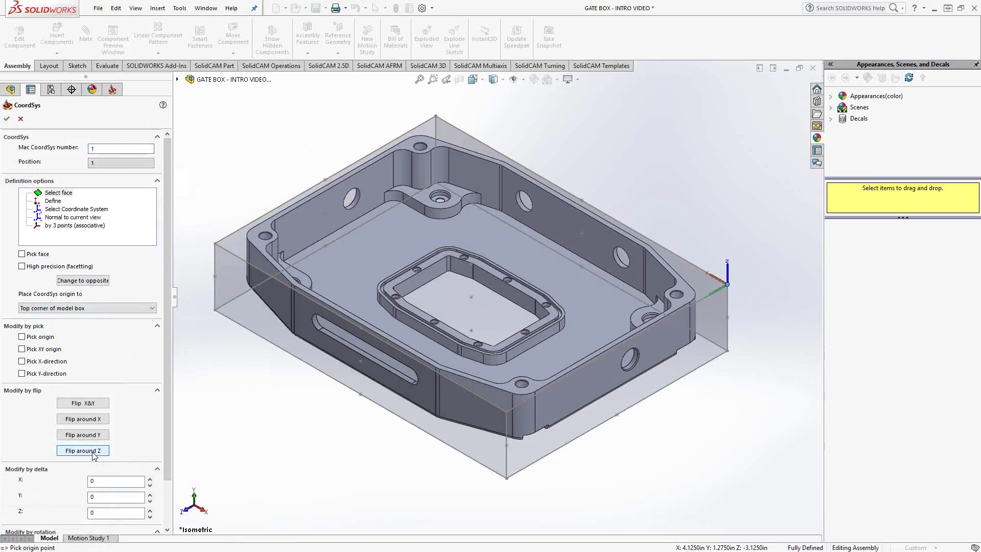
pyautogui.moveTo(165, 387); pyautogui.dragTo(167, 465)
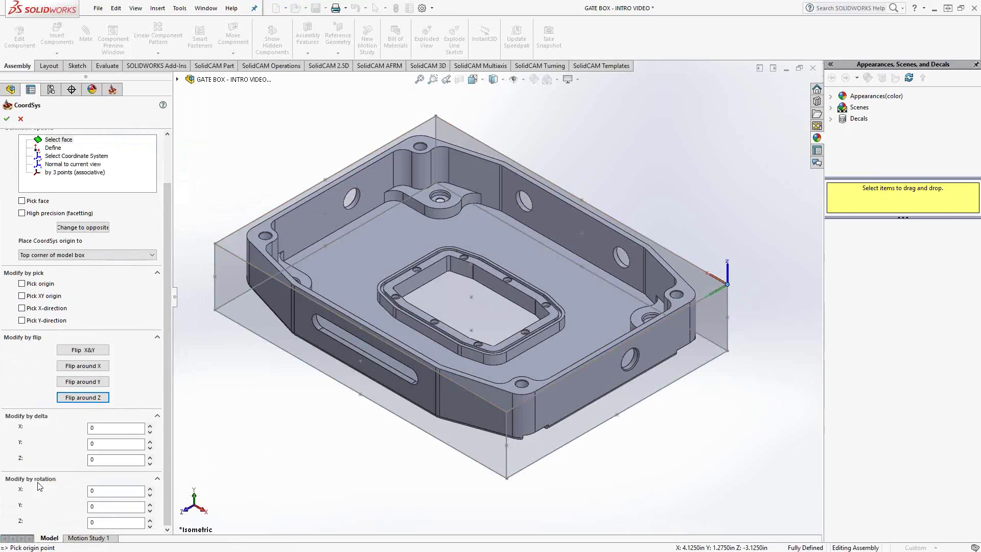
pyautogui.moveTo(170, 418); pyautogui.dragTo(170, 326)
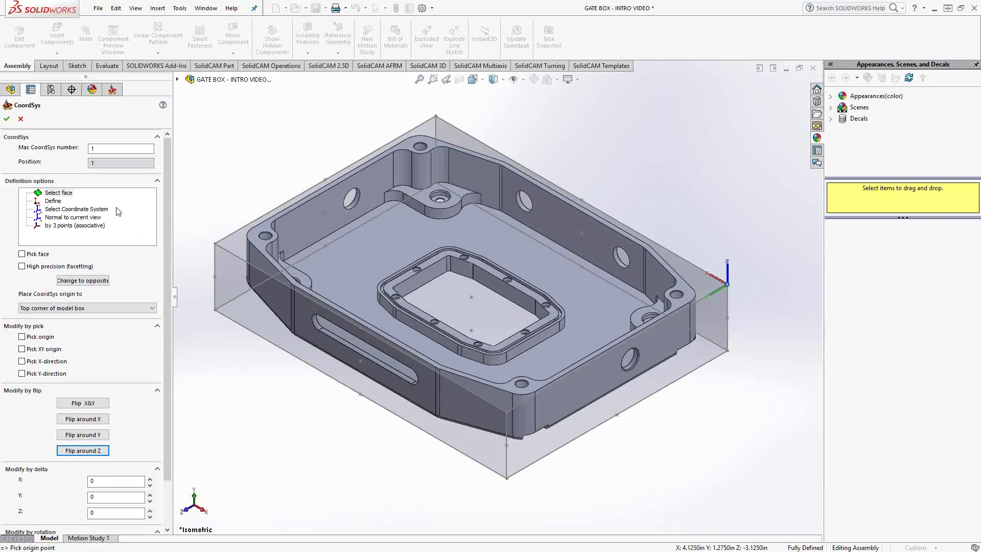
# Step: Define the coordinate system by picking the billet's upper corner as origin and its adjoining top edges as X and Y directions
pyautogui.click(55, 225)
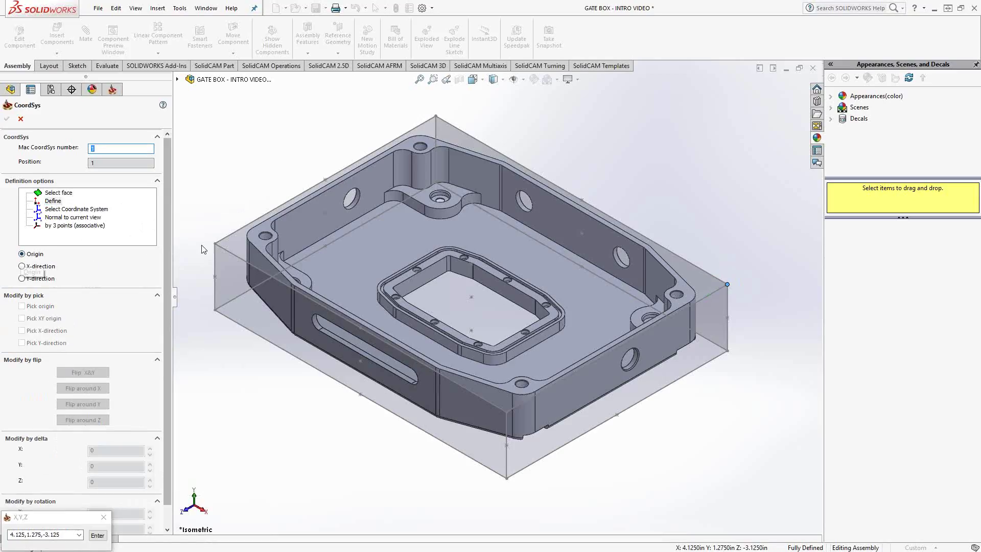
pyautogui.click(215, 244)
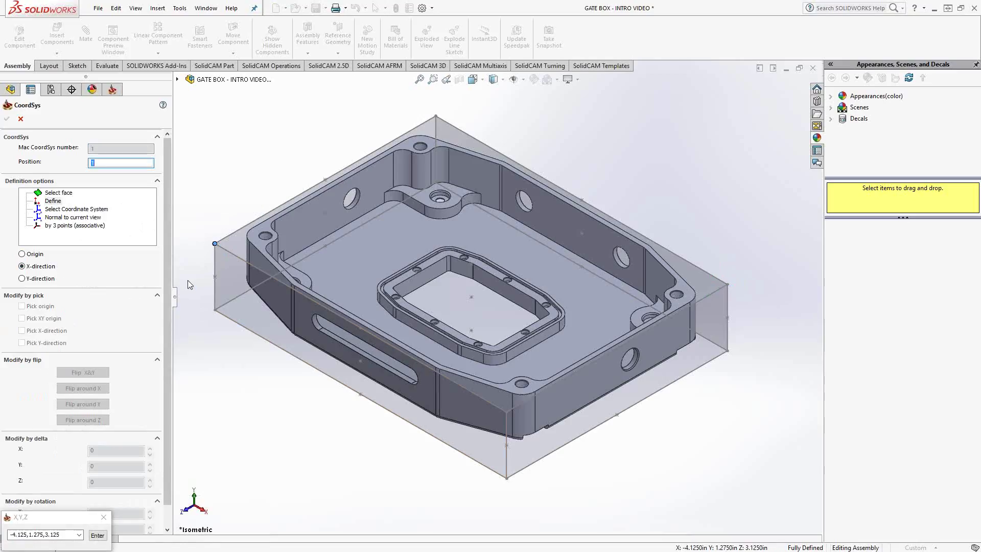
pyautogui.click(235, 257)
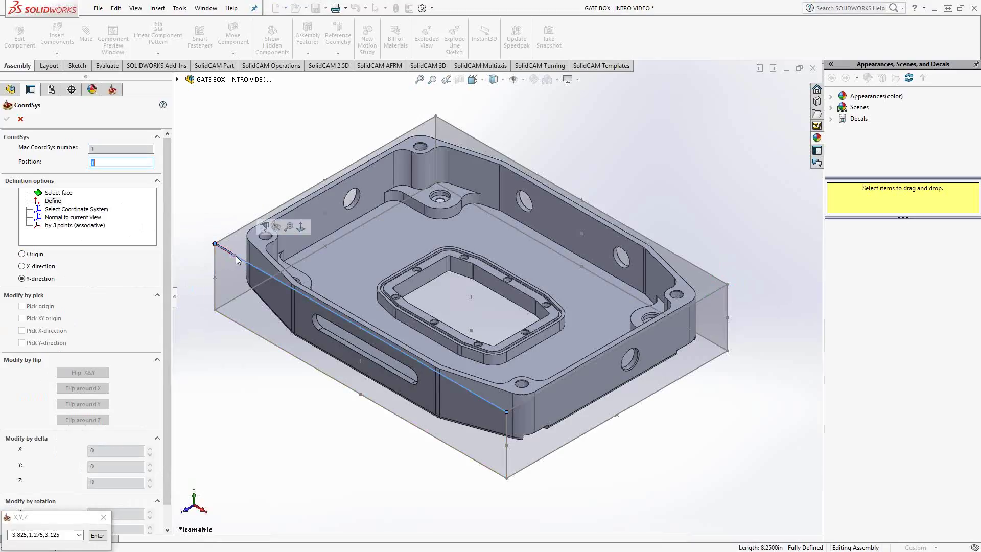
pyautogui.click(231, 229)
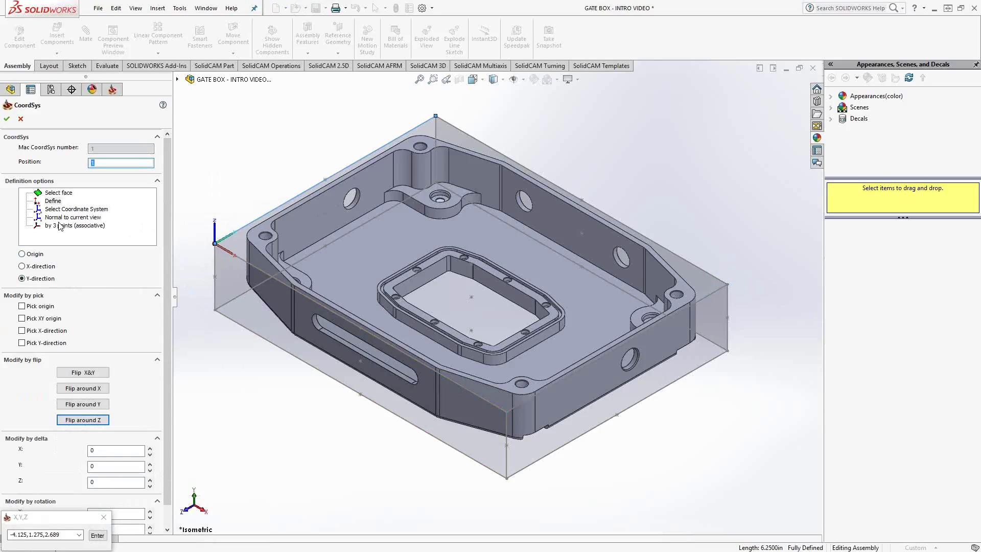
# Step: Define the coordinate system by 3 points (associative), using three upper corners of the billet for origin, X-direction and Y-direction
pyautogui.click(50, 227)
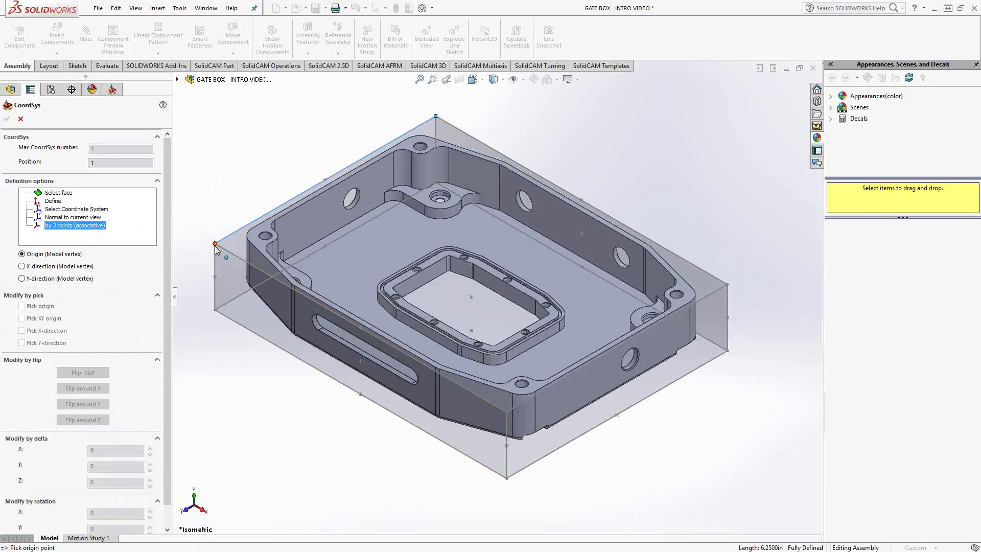
pyautogui.click(215, 244)
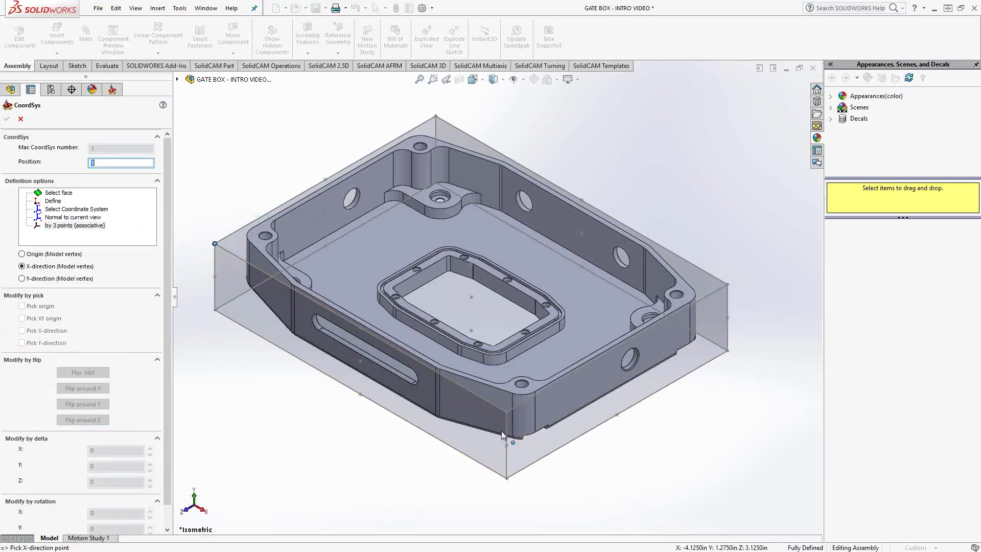
pyautogui.click(506, 412)
pyautogui.click(437, 116)
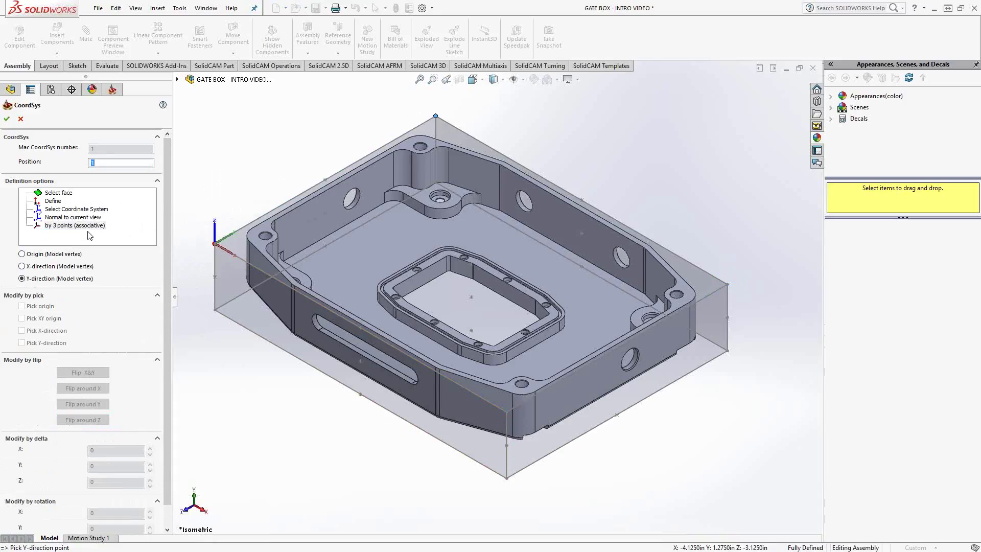
# Step: Examine the Select Coordinate System and Normal to current view definition options with the model rotated
pyautogui.click(50, 209)
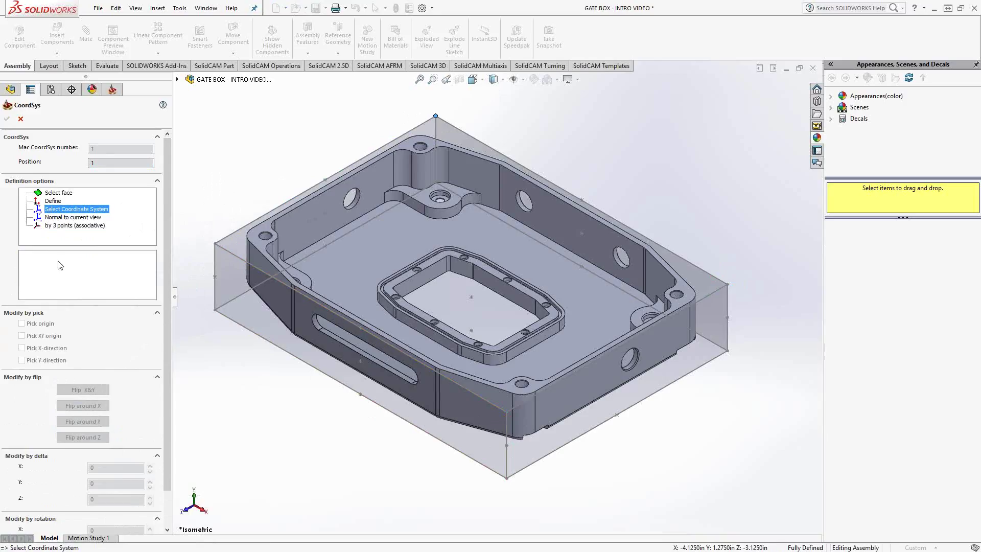
pyautogui.click(56, 217)
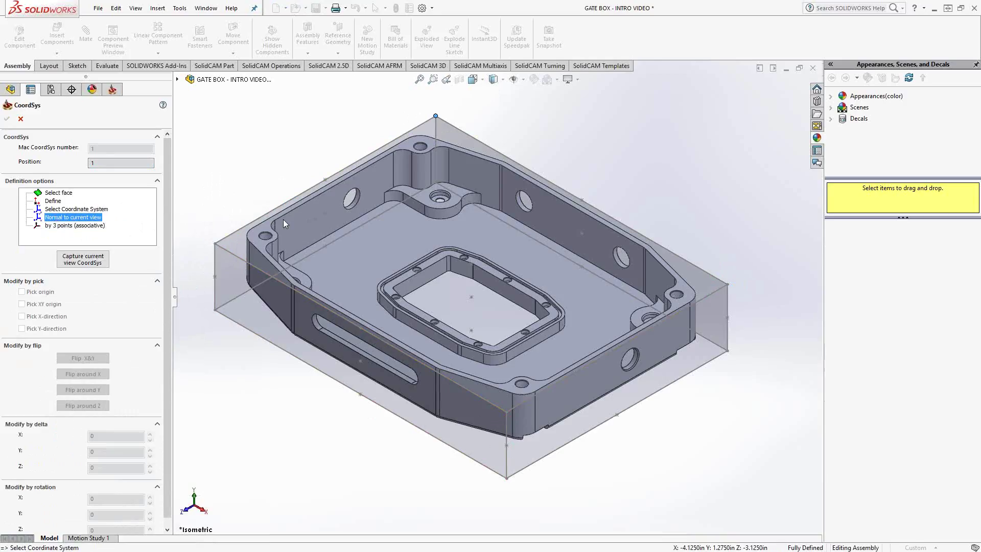
pyautogui.moveTo(283, 219); pyautogui.dragTo(366, 256, button='middle')
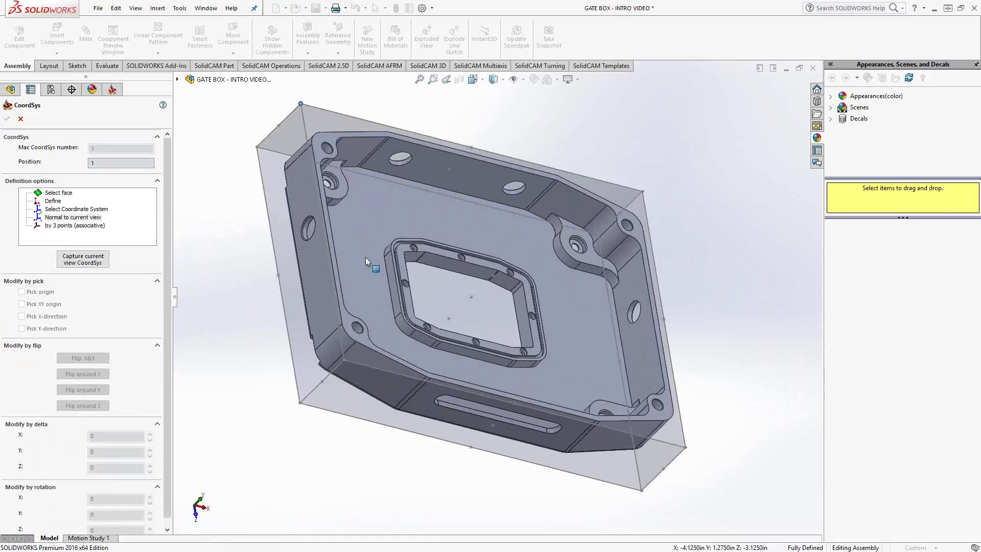
# Step: Redefine the coordinate system by selecting the billet's top face, with the origin at the top corner of the model box
pyautogui.click(61, 193)
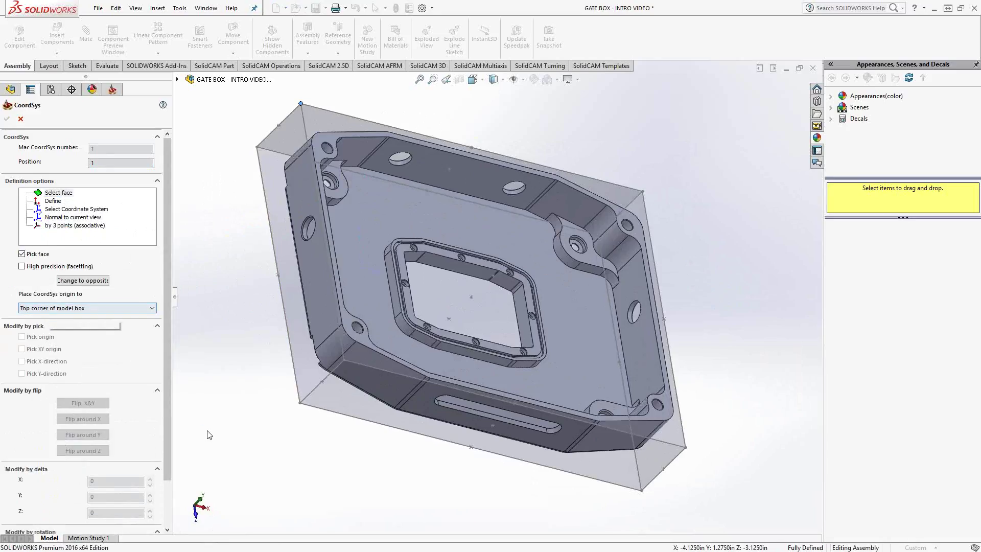
pyautogui.hotkey('ctrl', '7')
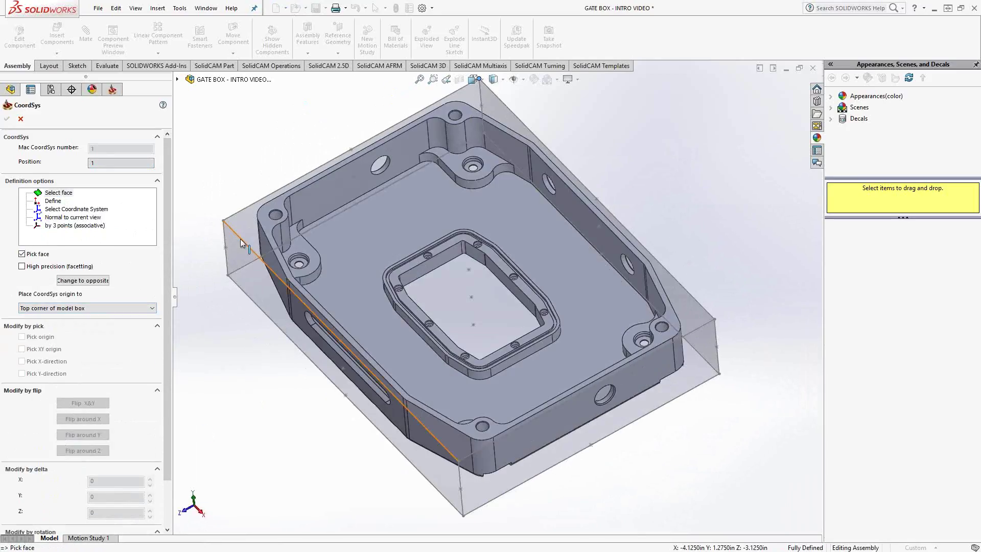
pyautogui.click(242, 221)
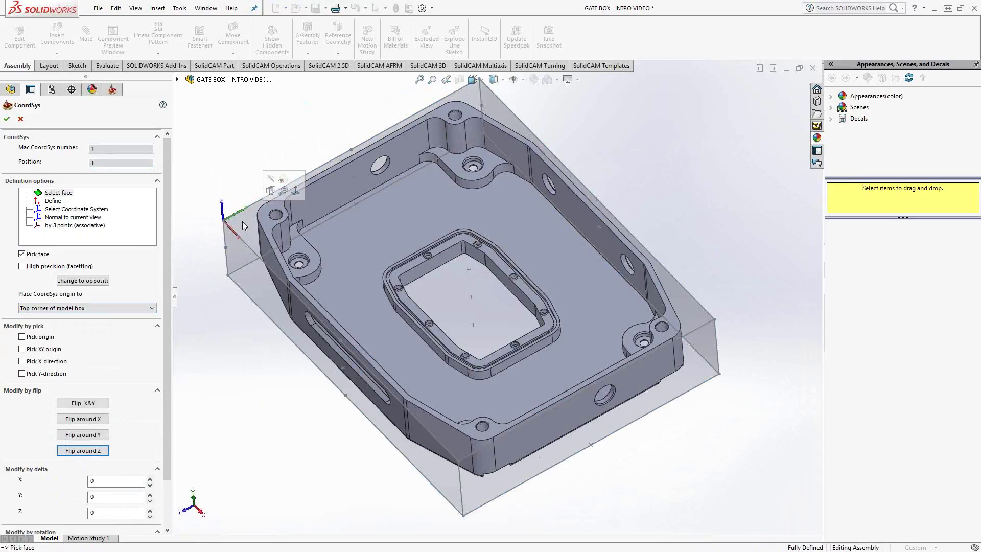
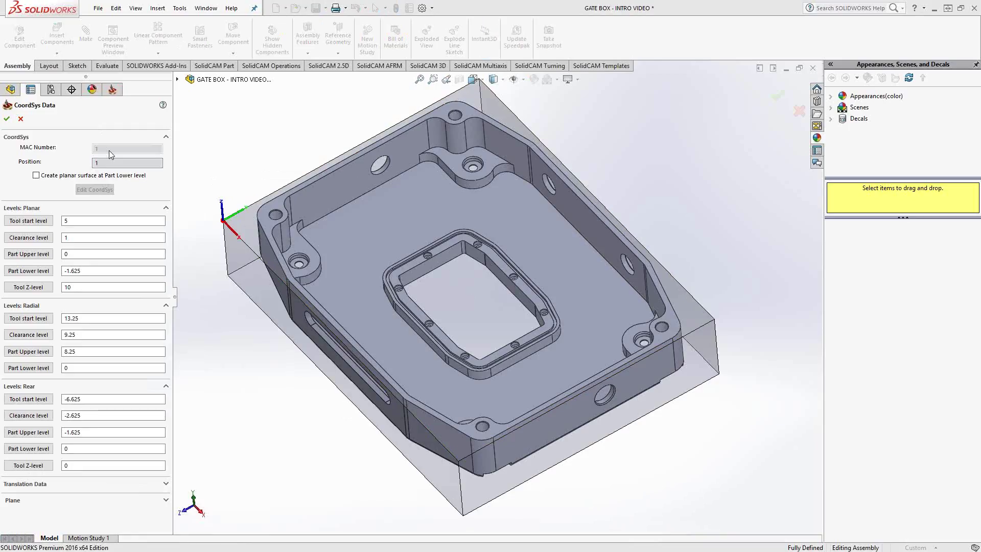
# Step: Review the first coordinate system's origin and axes on the billet and accept its level data
pyautogui.moveTo(516, 327); pyautogui.dragTo(514, 284, button='middle')
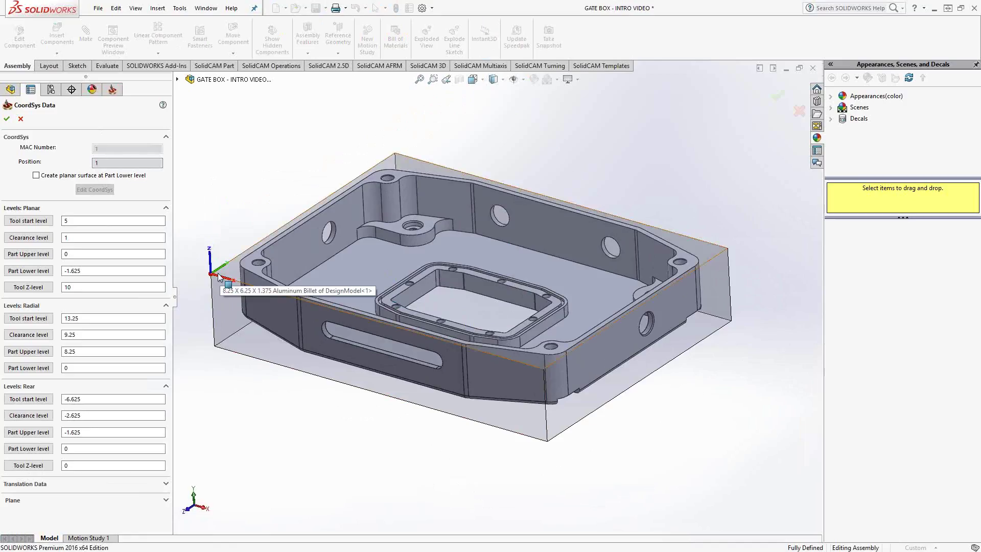
pyautogui.moveTo(386, 247)
pyautogui.mouseDown(button='middle')
pyautogui.moveTo(352, 263)
pyautogui.moveTo(467, 227)
pyautogui.moveTo(370, 255)
pyautogui.mouseUp(button='middle')
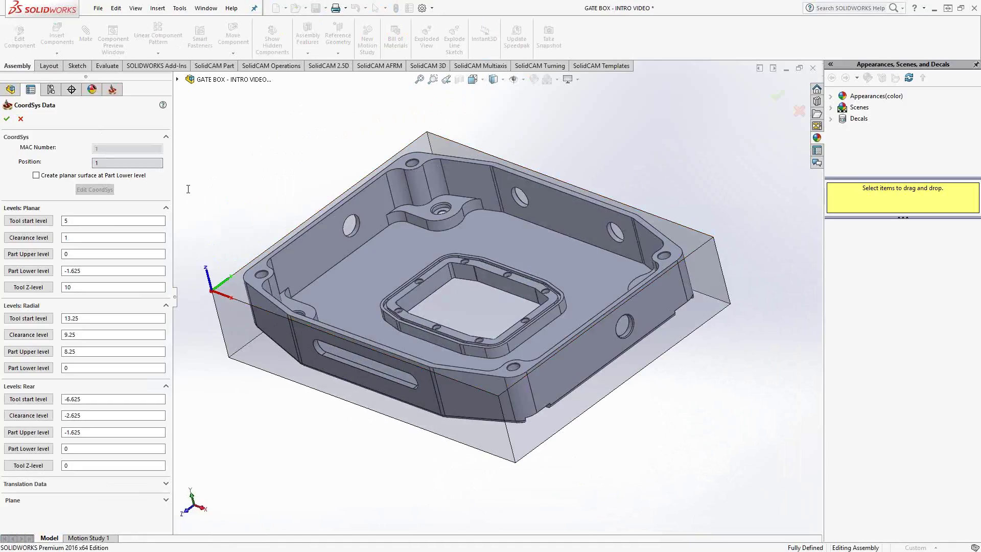
pyautogui.click(6, 118)
# Step: Add a coordinate system as MAC 2, position 1, on the billet's bottom face with the origin at the top corner of the model box
pyautogui.click(108, 288)
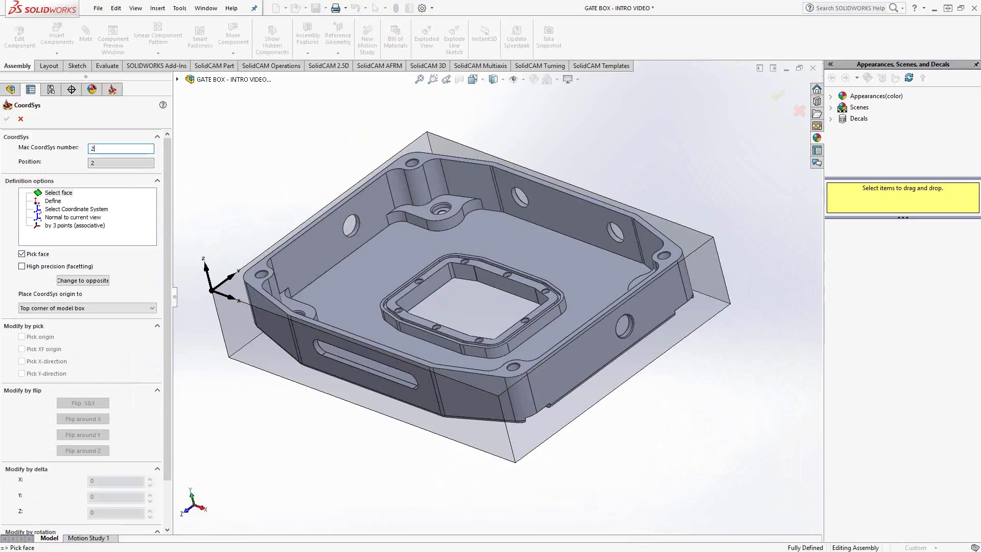
pyautogui.write('2')
pyautogui.click(102, 165)
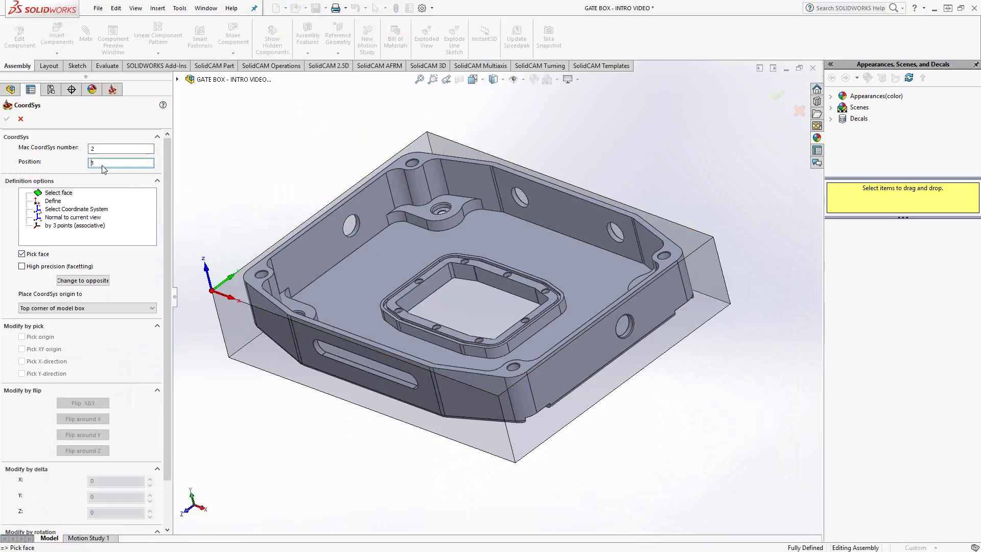
pyautogui.click(562, 364)
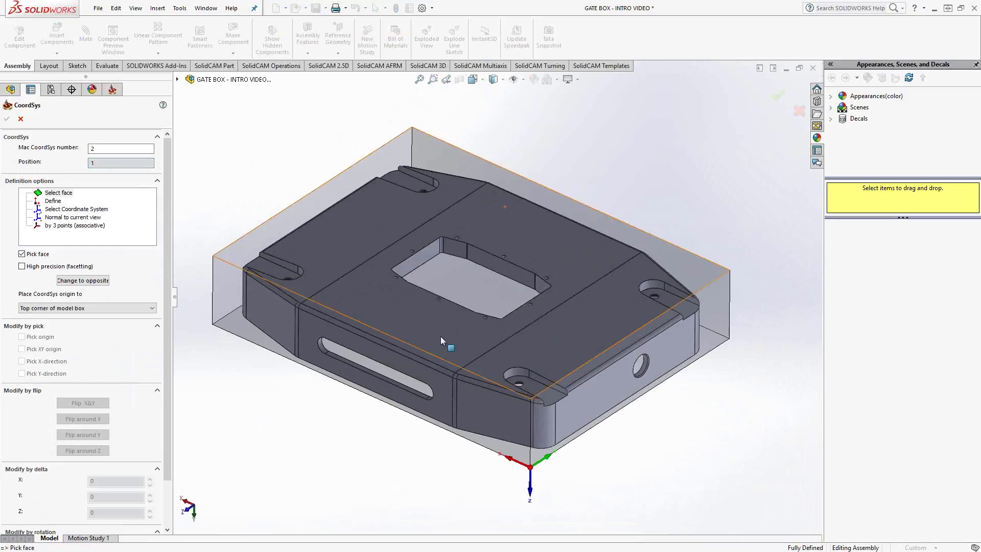
pyautogui.click(57, 192)
pyautogui.click(234, 253)
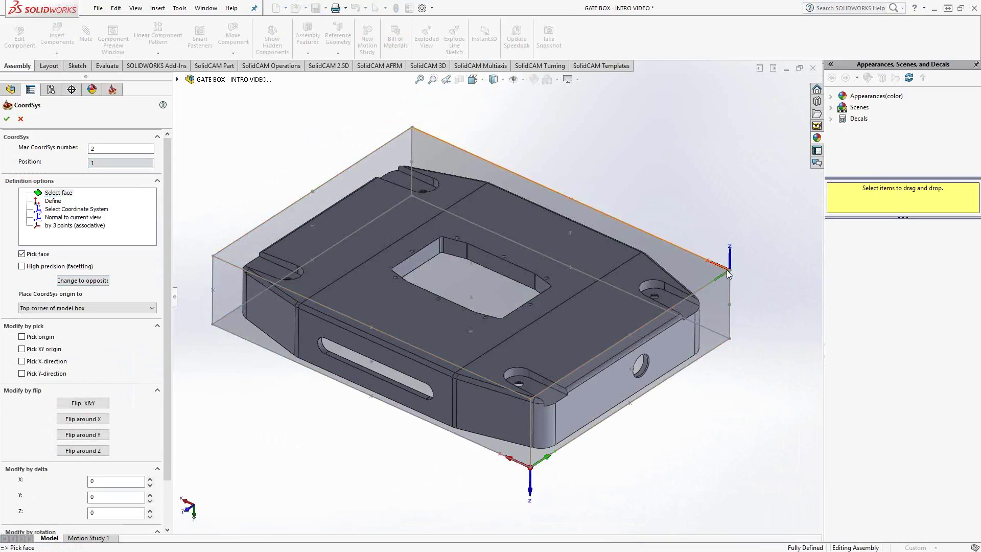
pyautogui.click(7, 121)
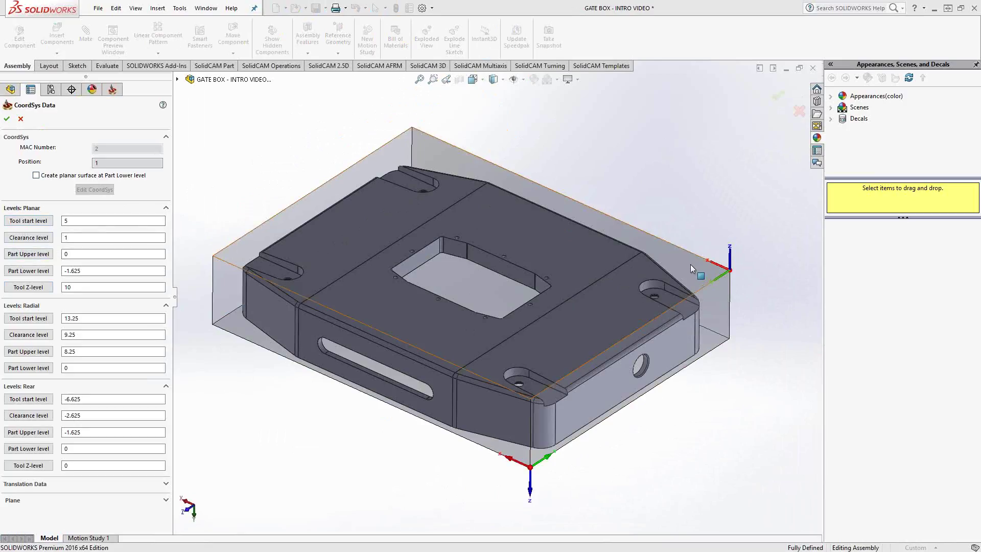
# Step: Accept the MAC 2 level data and coordinate systems, and open the stock definition
pyautogui.click(729, 317)
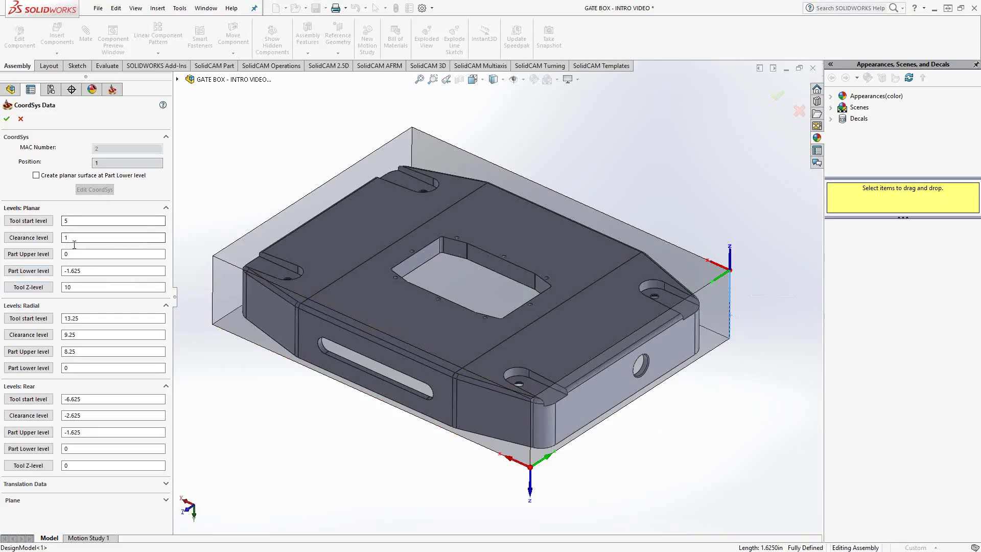
pyautogui.click(6, 120)
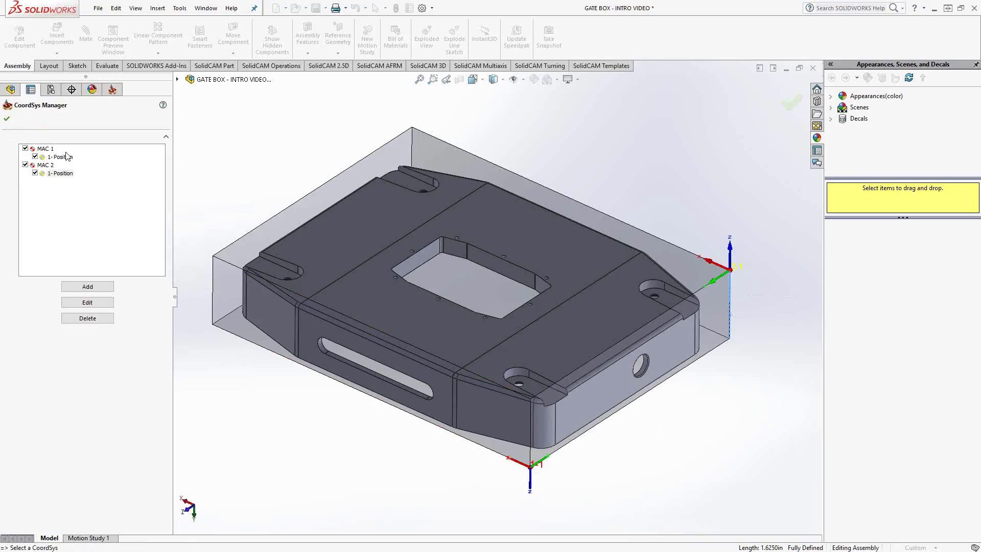
pyautogui.click(7, 118)
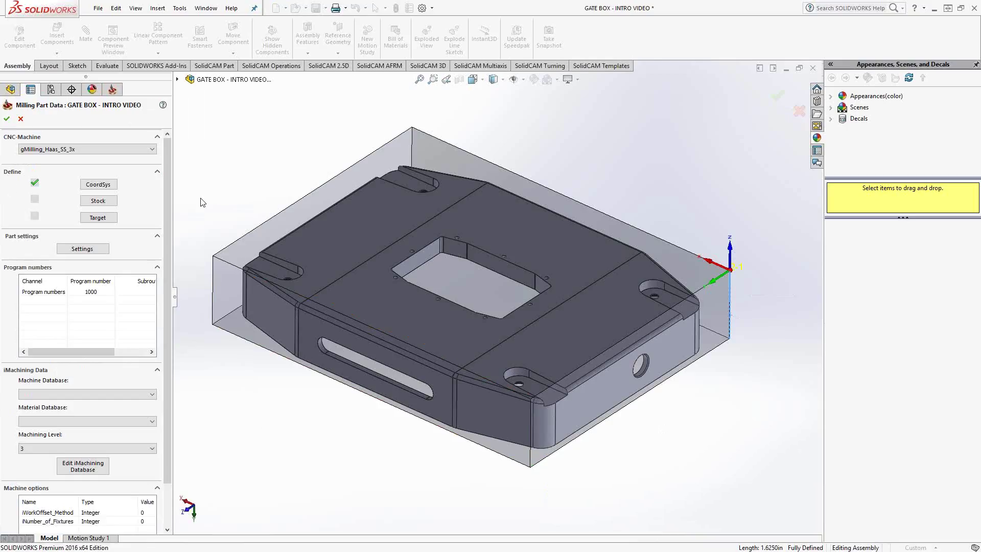
pyautogui.click(104, 201)
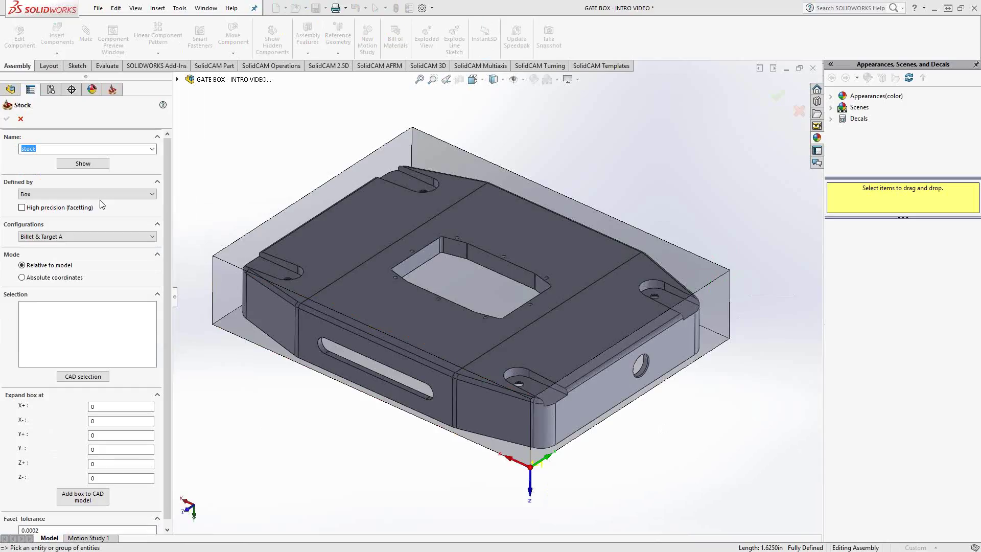
# Step: Define the stock as a 3D Model, selecting the transparent billet solid
pyautogui.click(137, 193)
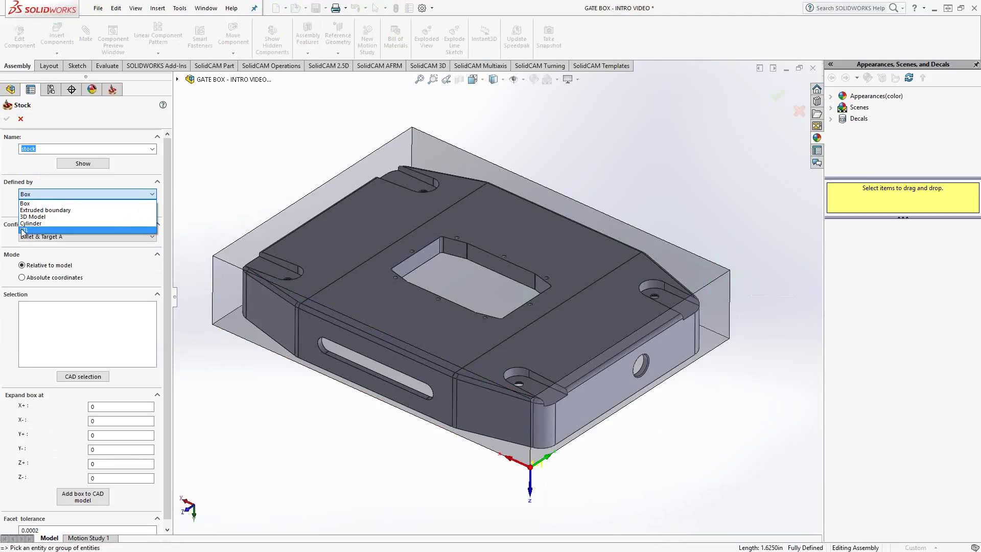
pyautogui.click(54, 216)
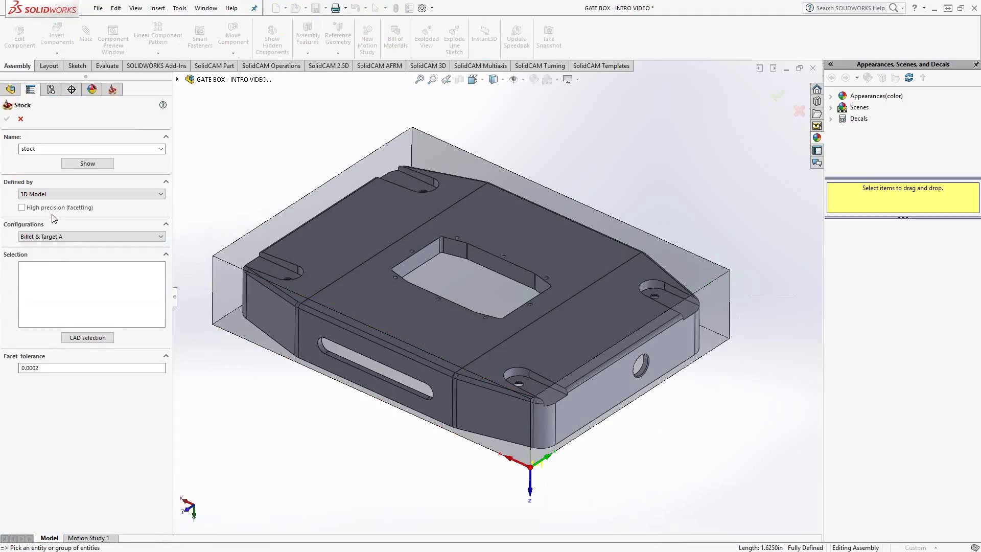
pyautogui.moveTo(286, 357); pyautogui.dragTo(235, 291, button='middle')
pyautogui.click(235, 253)
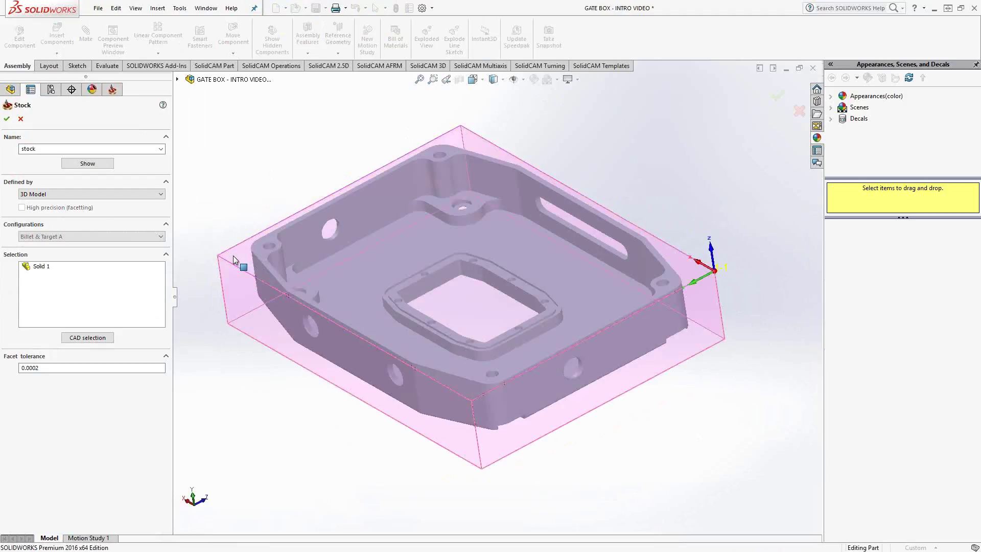
# Step: Preview the stock model made from the billet solid, rotate it for inspection and close the preview
pyautogui.click(105, 164)
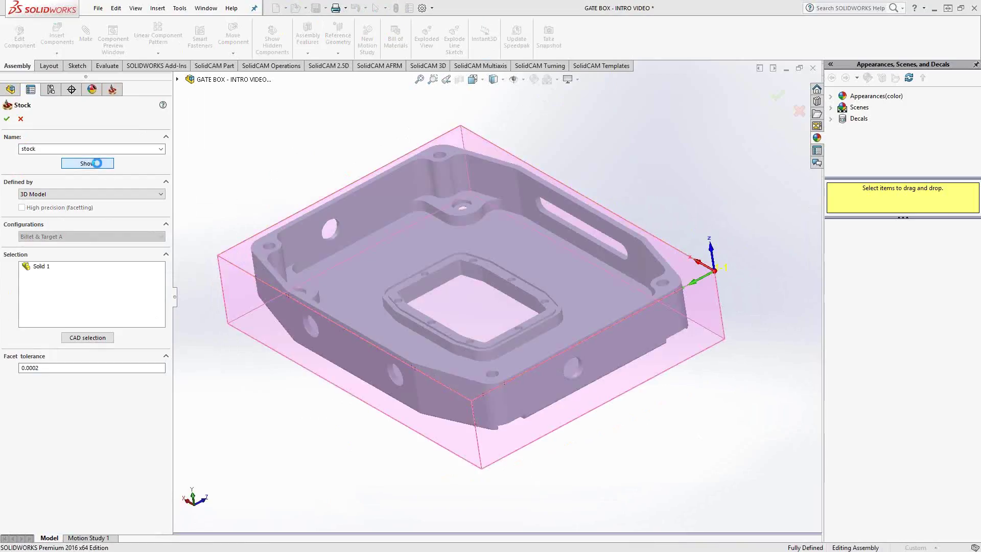
pyautogui.moveTo(416, 300); pyautogui.dragTo(436, 277)
pyautogui.click(549, 162)
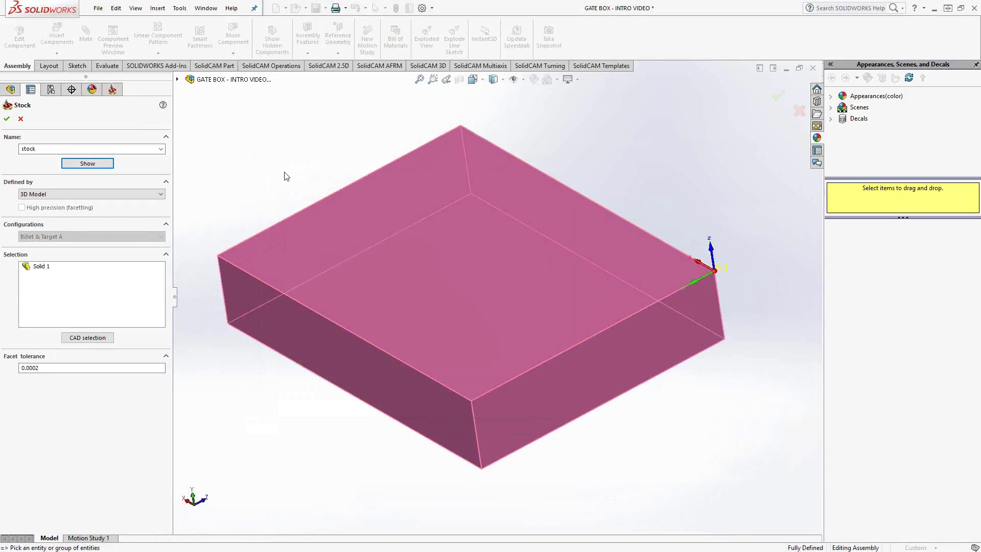
# Step: Define the stock as an Extruded boundary, chaining the gate box's outer upper edges with Constant Z Propagation
pyautogui.click(161, 196)
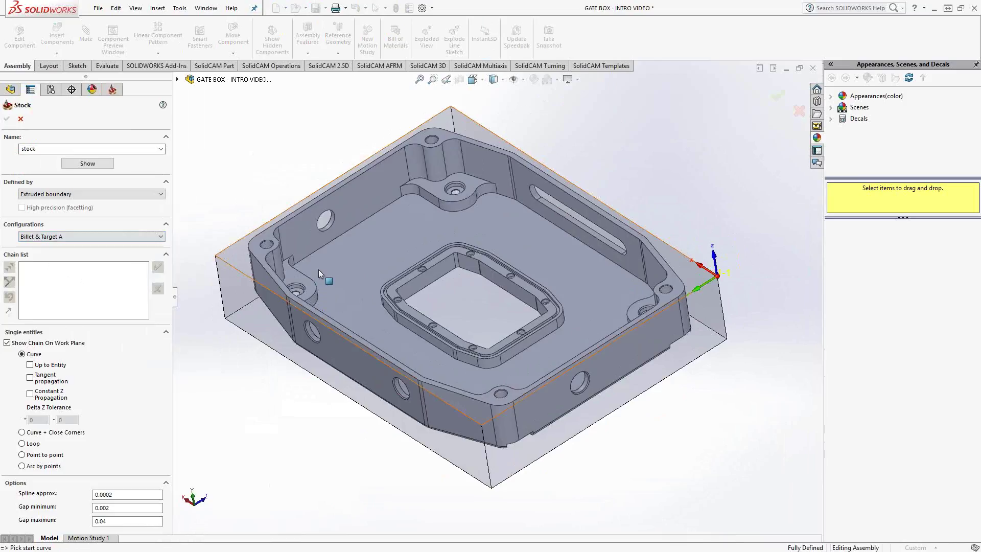
pyautogui.click(266, 273)
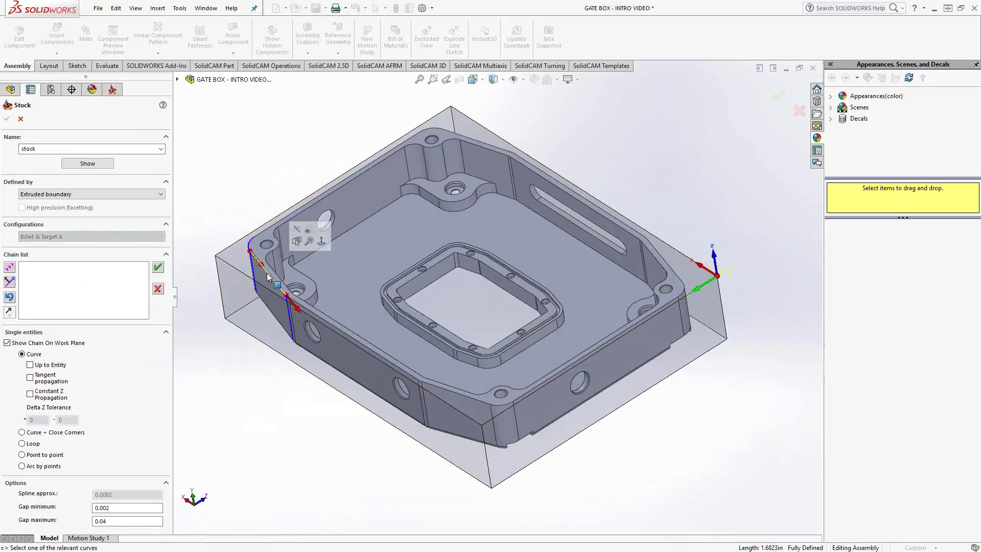
pyautogui.click(31, 394)
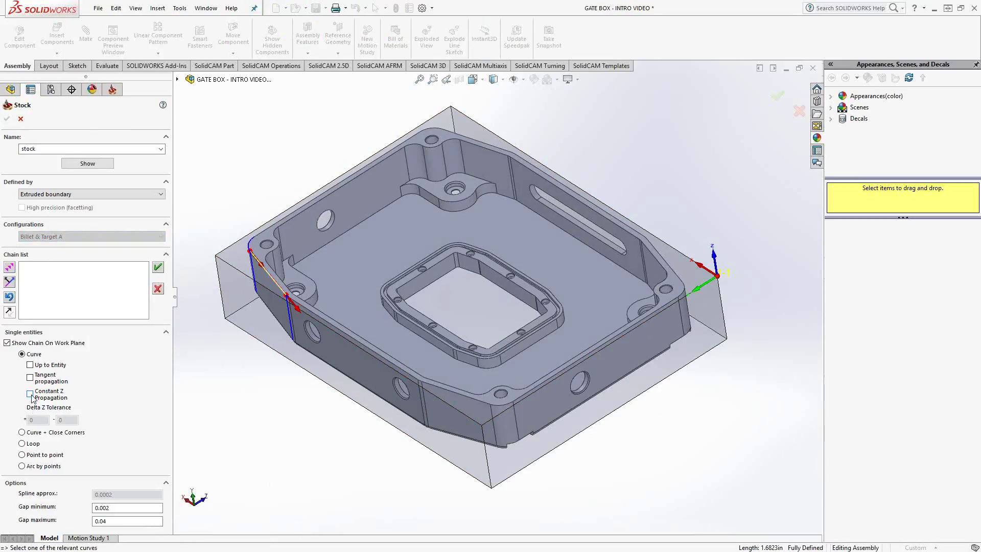
pyautogui.click(380, 182)
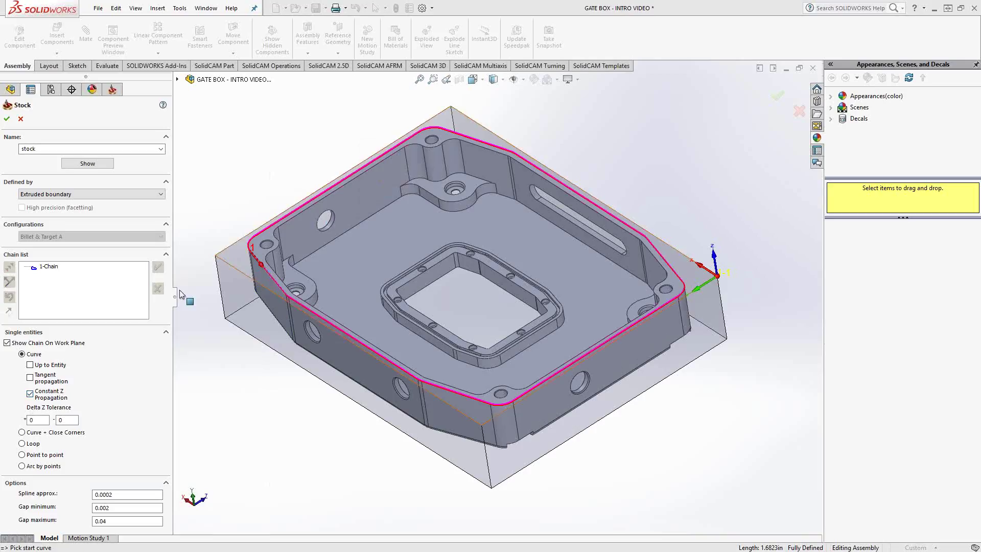
# Step: Preview the extruded-boundary stock model from another angle and close the preview
pyautogui.click(87, 163)
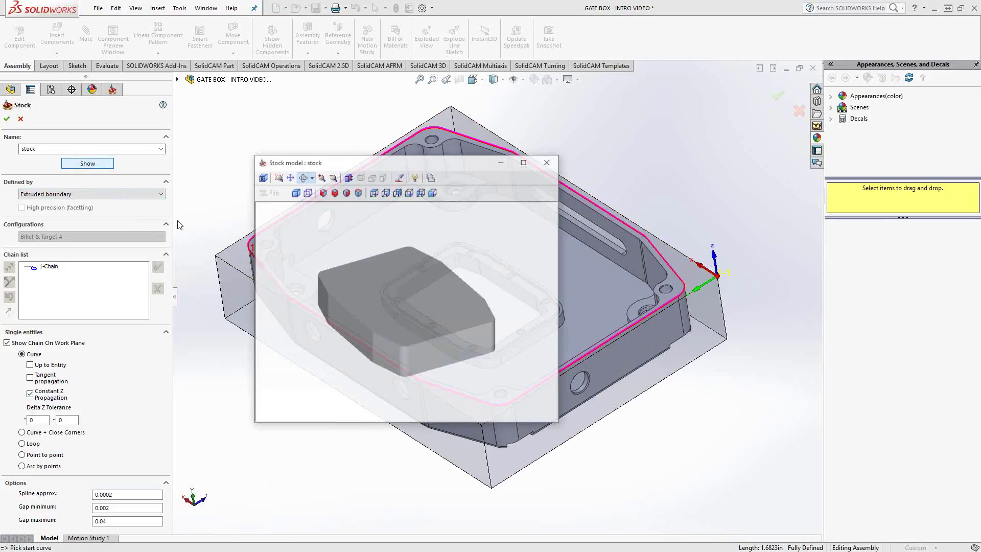
pyautogui.moveTo(412, 307); pyautogui.dragTo(490, 225)
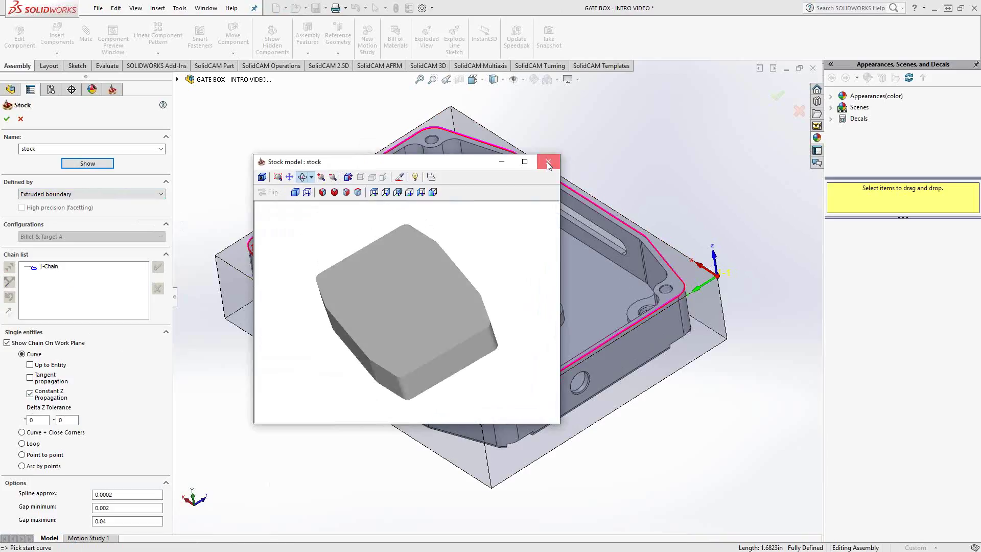
pyautogui.click(548, 162)
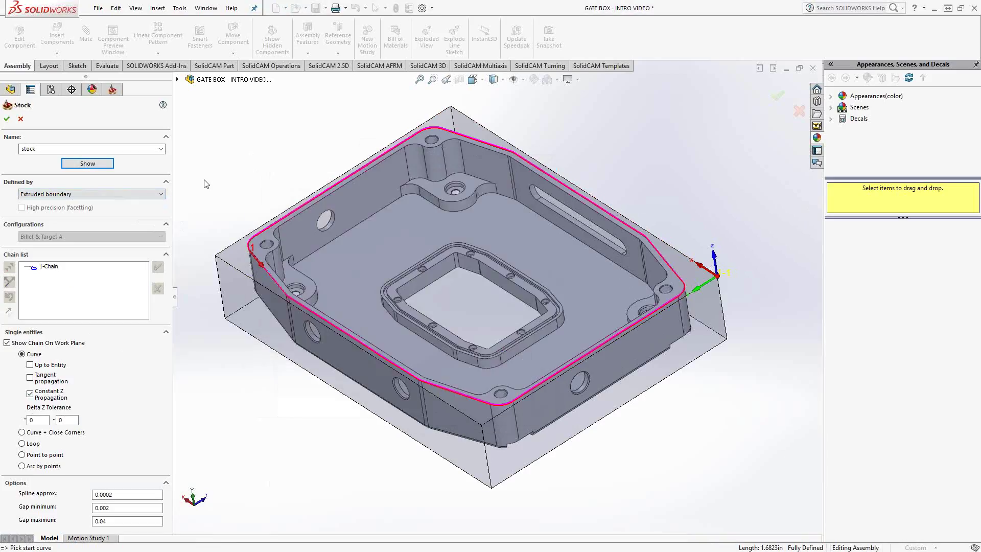
# Step: Define the stock as a Box relative to the model, selecting the gate box solid inside the billet
pyautogui.click(136, 195)
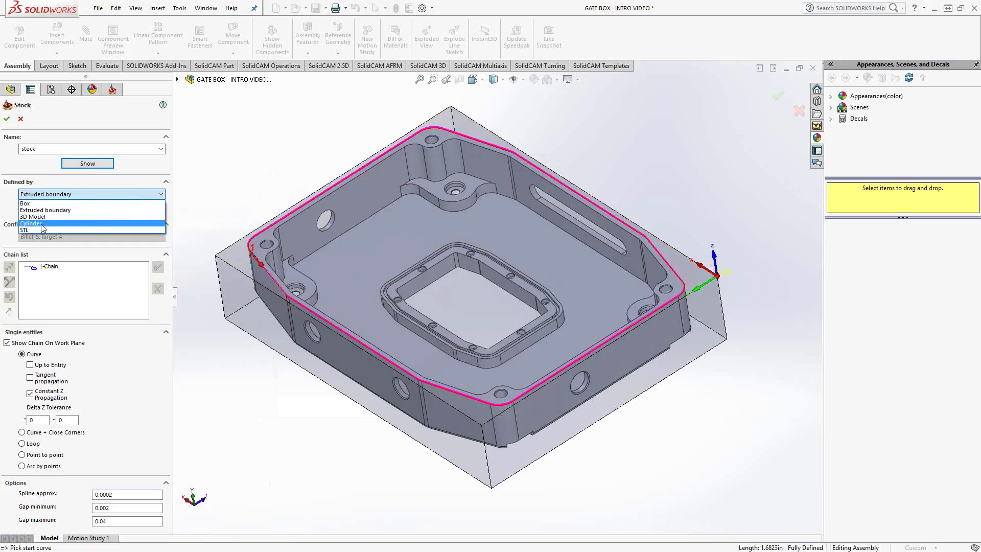
pyautogui.click(23, 204)
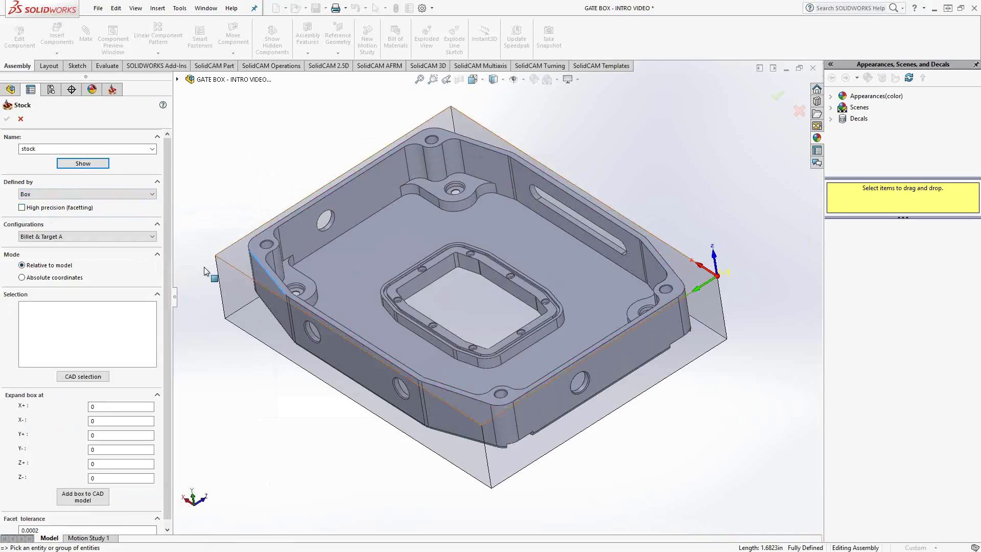
pyautogui.rightClick(360, 262)
pyautogui.click(388, 267)
pyautogui.click(357, 250)
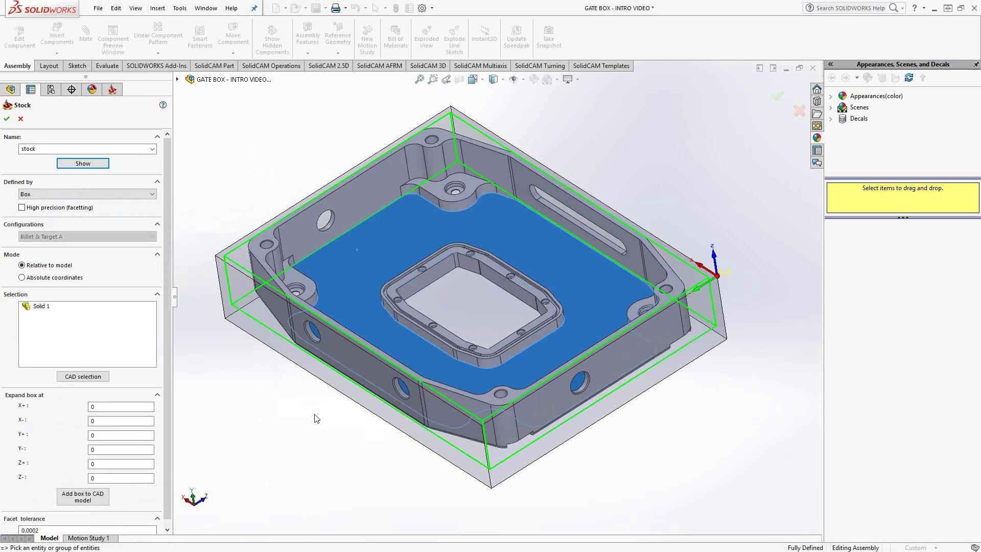
# Step: Expand the stock box by 0.1 at X+, X-, Y+, Y- and Z+, and by 0.3 at Z-
pyautogui.moveTo(311, 418); pyautogui.dragTo(335, 464, button='middle')
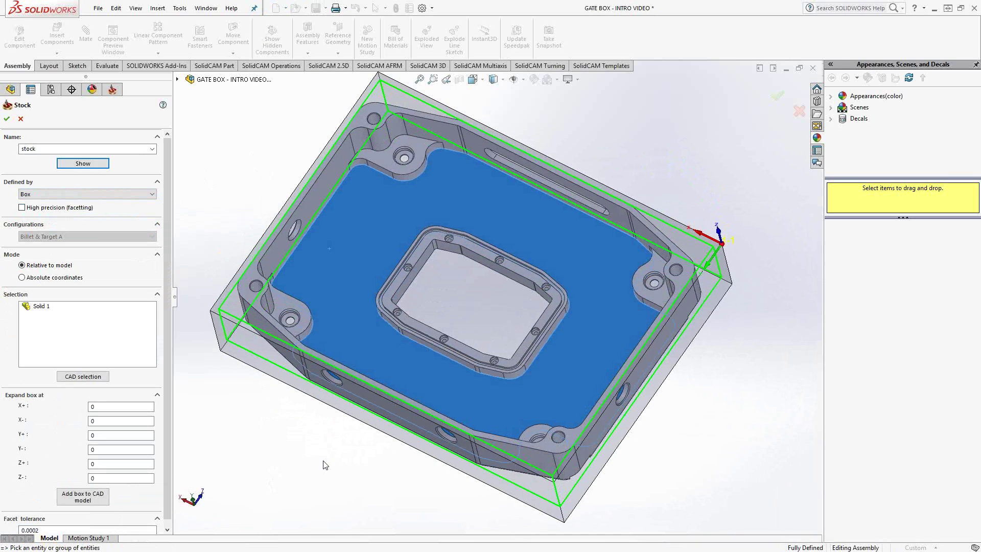
pyautogui.moveTo(278, 208)
pyautogui.mouseDown(button='middle')
pyautogui.moveTo(280, 240)
pyautogui.moveTo(284, 211)
pyautogui.mouseUp(button='middle')
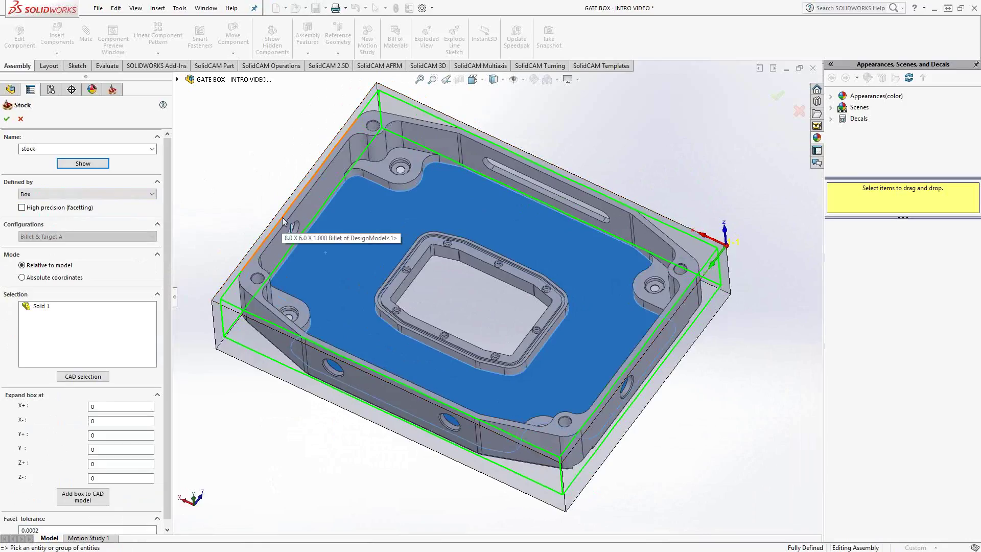
pyautogui.click(102, 407)
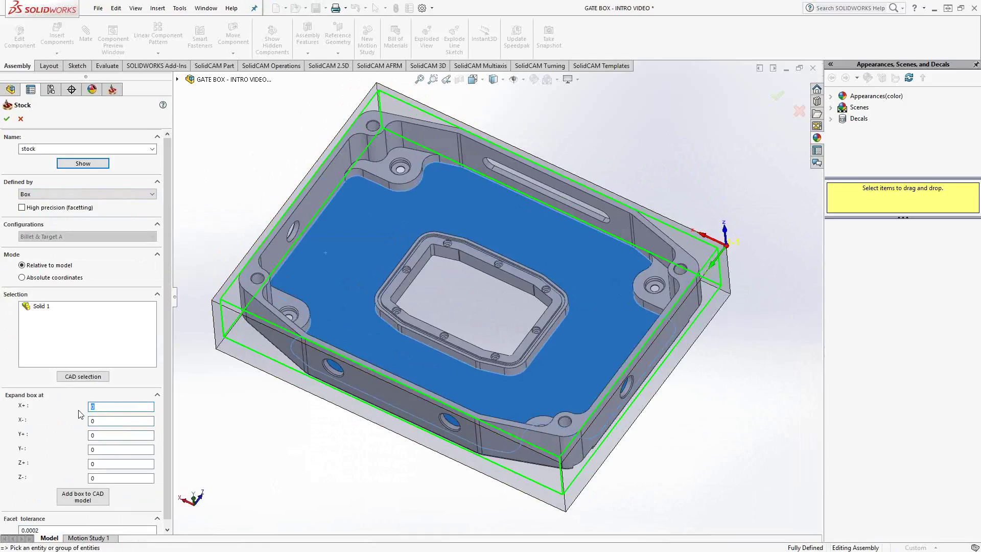
pyautogui.write('.')
pyautogui.write('.1')
pyautogui.press('Tab')
pyautogui.write('.1')
pyautogui.press('Tab')
pyautogui.write('.1')
pyautogui.press('Tab')
pyautogui.press('Tab')
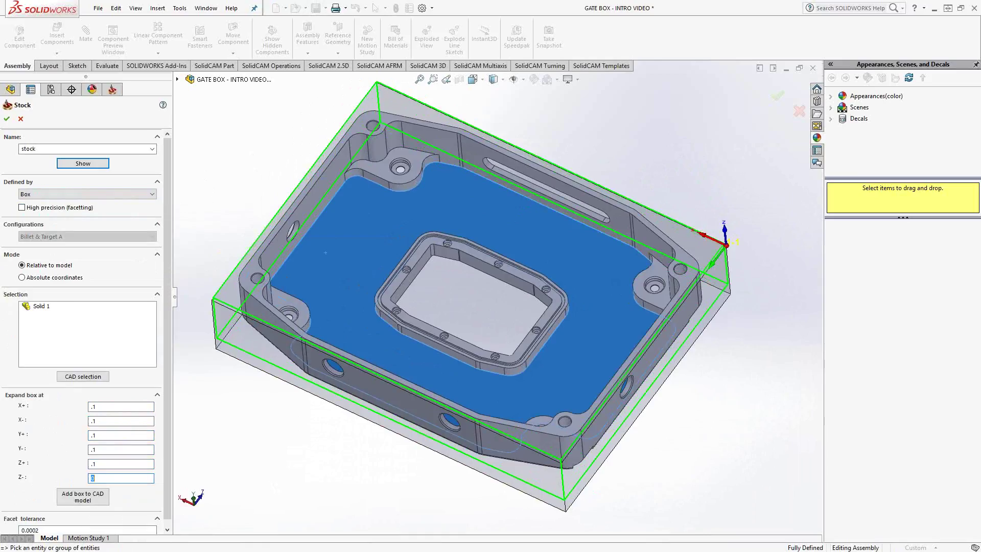
pyautogui.write('0.3')
pyautogui.hotkey('shift', 'Tab')
pyautogui.moveTo(298, 457)
pyautogui.mouseDown(button='middle')
pyautogui.moveTo(273, 352)
pyautogui.moveTo(259, 373)
pyautogui.moveTo(285, 377)
pyautogui.moveTo(338, 348)
pyautogui.moveTo(332, 395)
pyautogui.moveTo(308, 444)
pyautogui.mouseUp(button='middle')
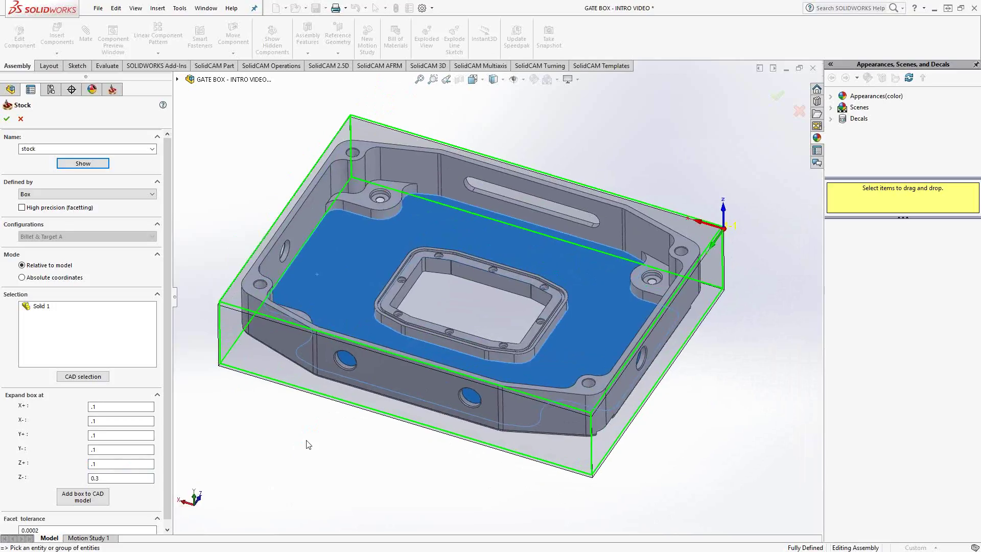
# Step: Switch the stock box to absolute coordinates and set its X+ and Y+ limits to 5
pyautogui.click(23, 278)
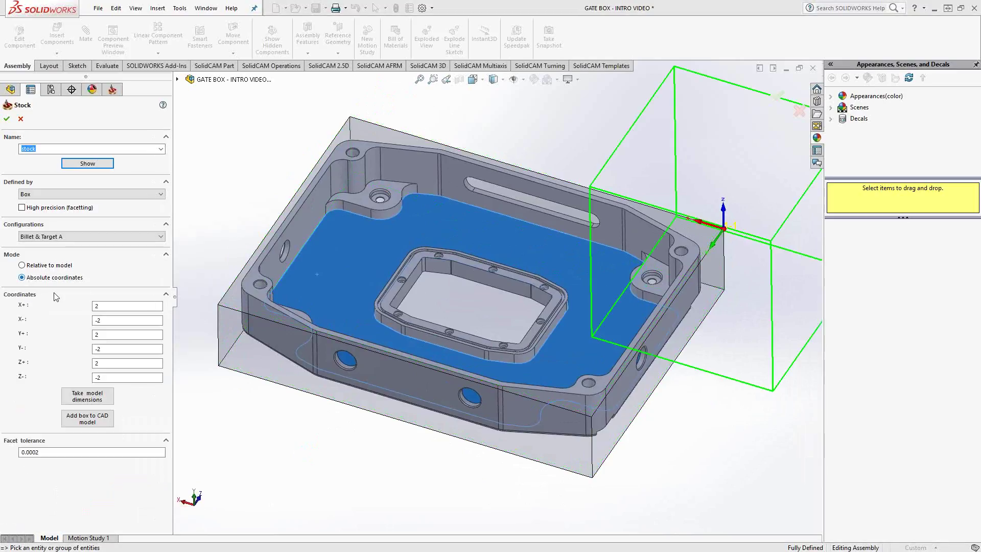
pyautogui.scroll(5, 693, 265)
pyautogui.scroll(-4, 693, 265)
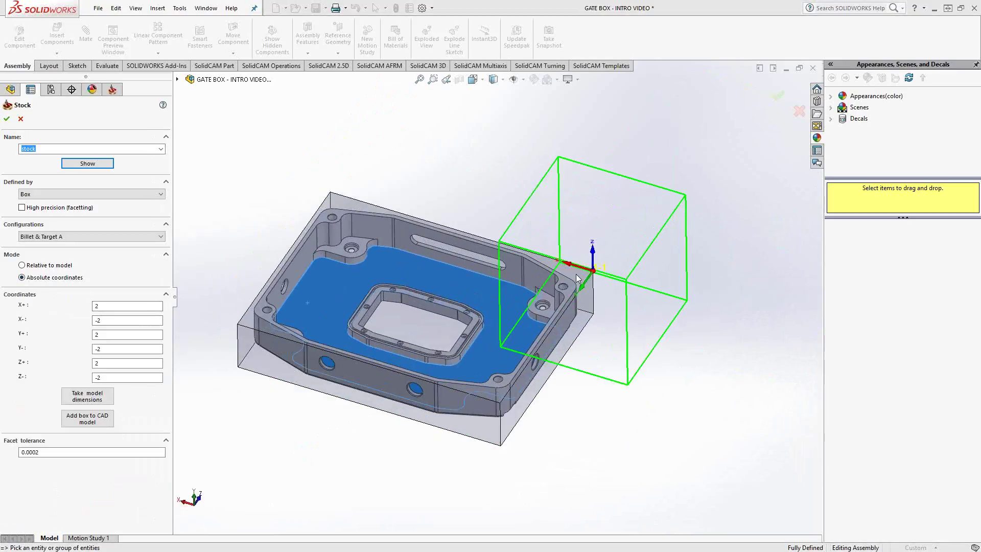
pyautogui.moveTo(578, 278); pyautogui.dragTo(501, 250, button='middle')
pyautogui.click(102, 306)
pyautogui.write('5')
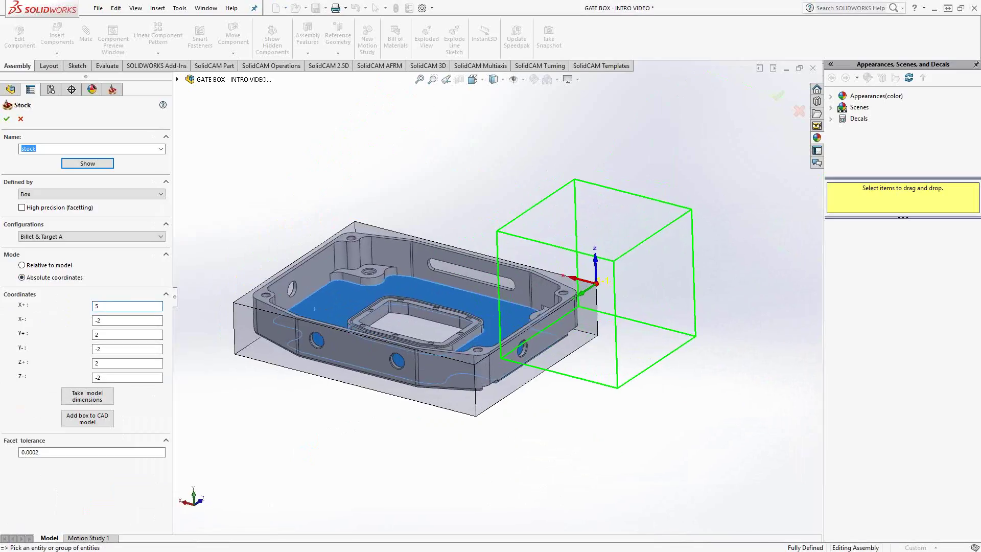
pyautogui.press('Tab')
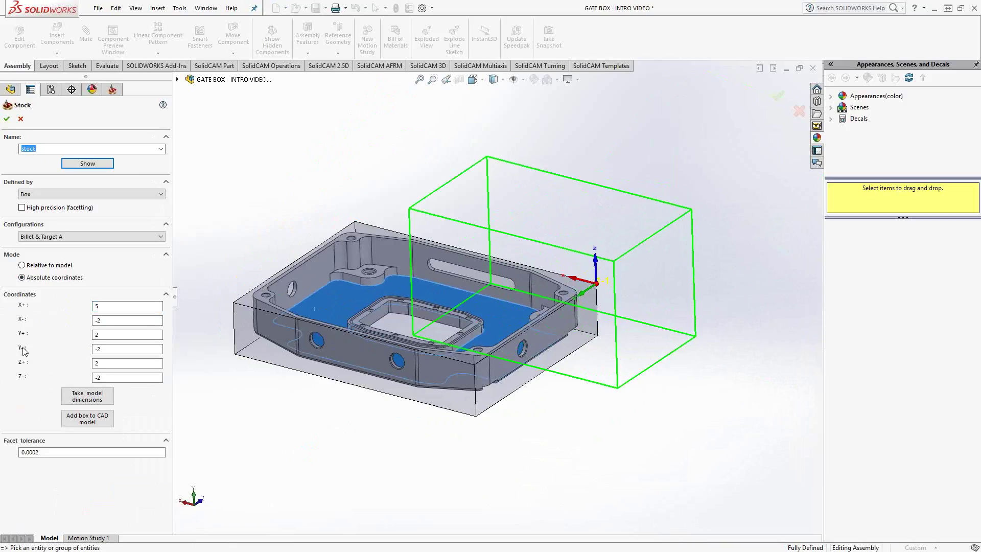
pyautogui.press('Tab')
pyautogui.write('5')
pyautogui.click(116, 362)
pyautogui.moveTo(518, 403)
pyautogui.mouseDown(button='middle')
pyautogui.moveTo(511, 398)
pyautogui.moveTo(557, 350)
pyautogui.moveTo(499, 372)
pyautogui.moveTo(501, 390)
pyautogui.moveTo(521, 402)
pyautogui.moveTo(525, 389)
pyautogui.mouseUp(button='middle')
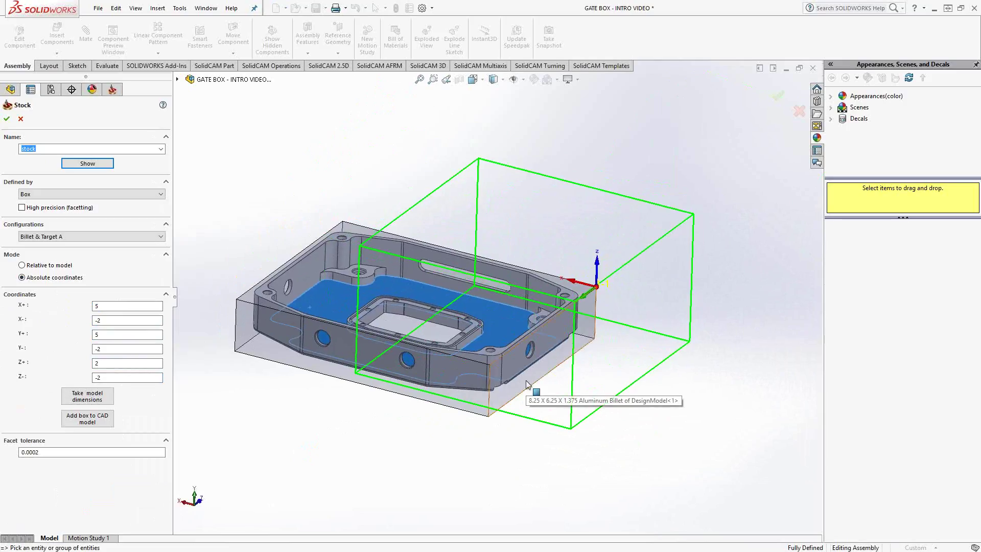
# Step: Define the stock as a 3D Model using only the solid of the aluminum billet, and accept the stock
pyautogui.click(141, 195)
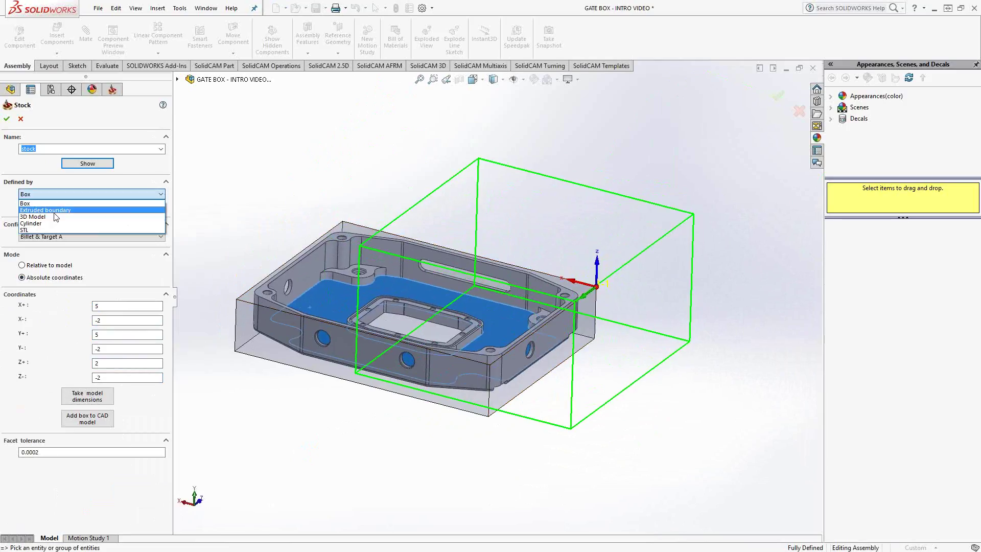
pyautogui.click(131, 216)
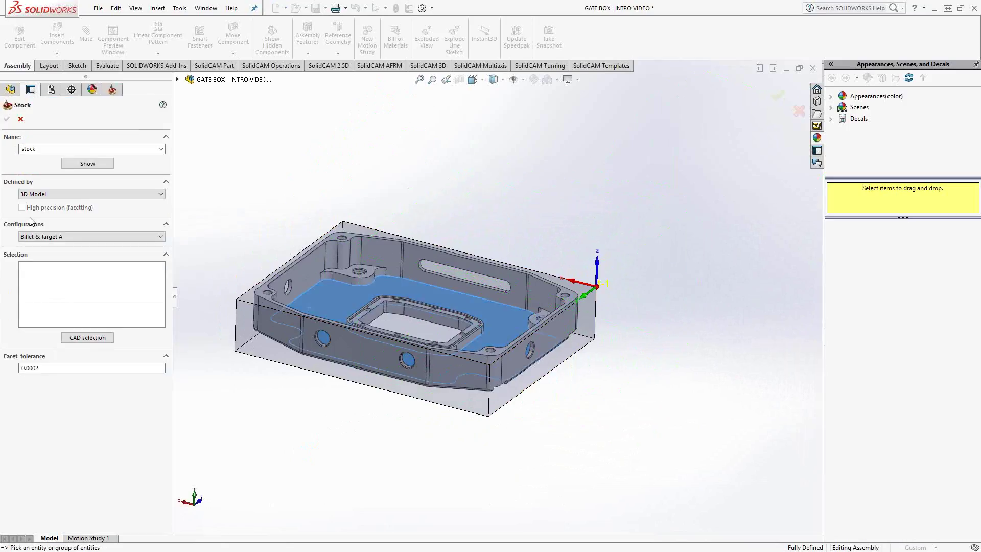
pyautogui.click(244, 330)
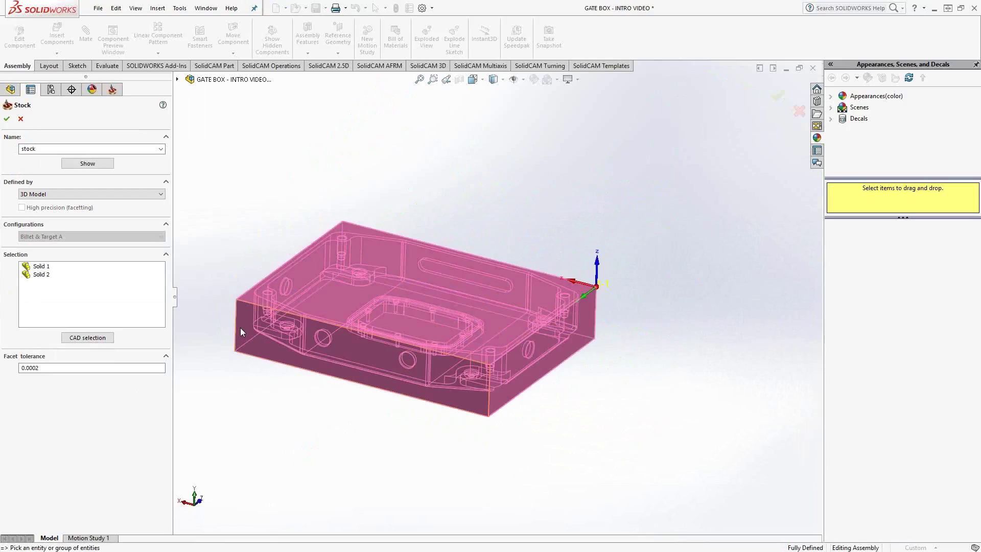
pyautogui.rightClick(31, 272)
pyautogui.click(60, 289)
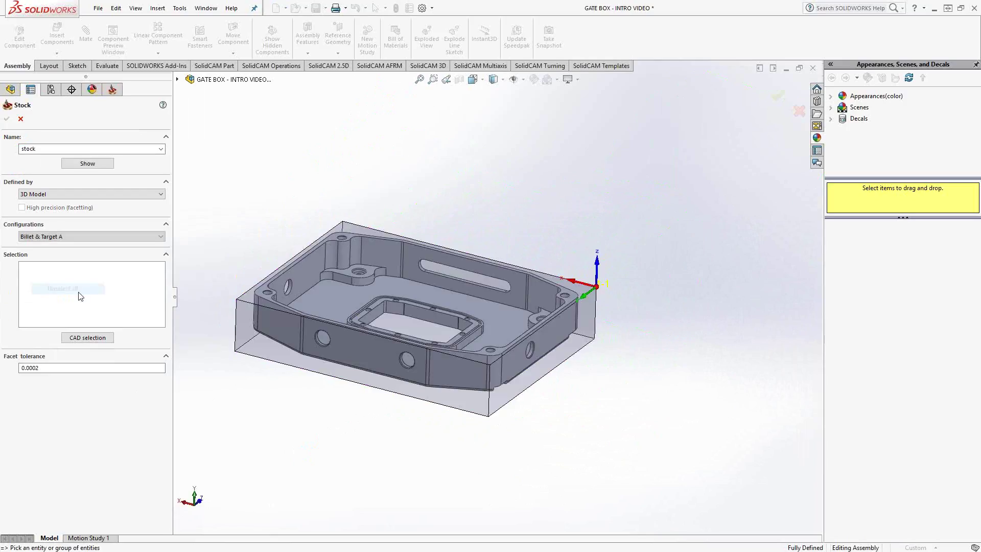
pyautogui.click(244, 329)
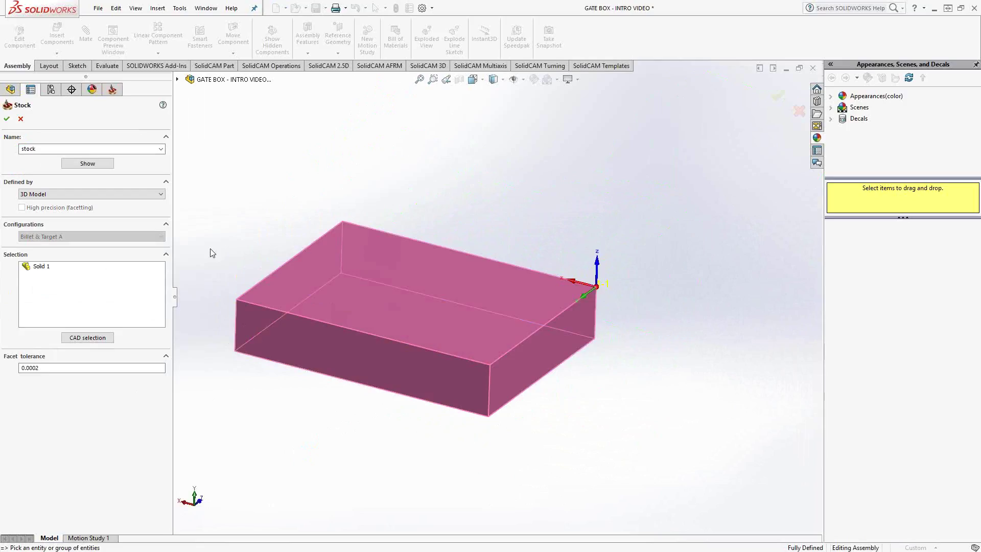
pyautogui.click(6, 119)
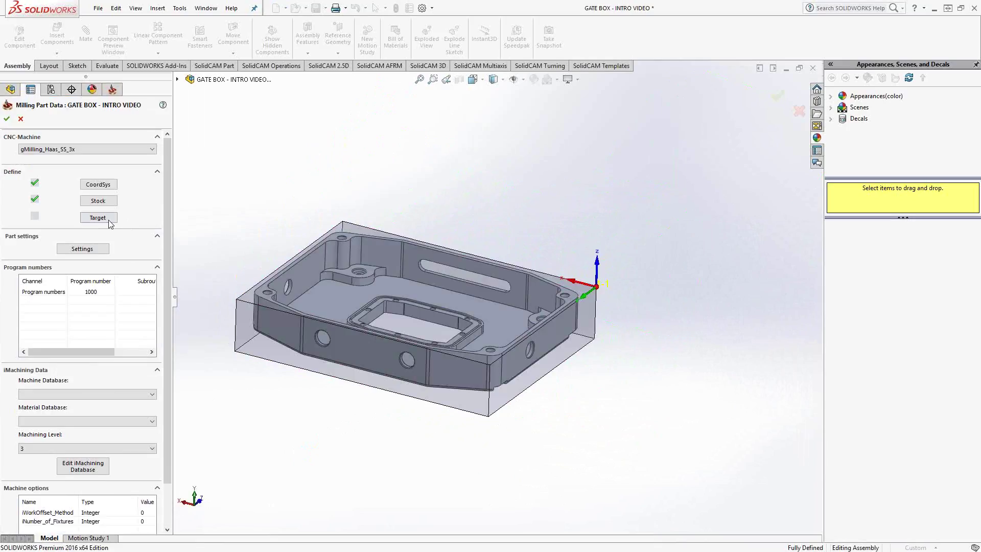
# Step: Start the target definition and select the gate box solid inside the billet as the target
pyautogui.click(99, 218)
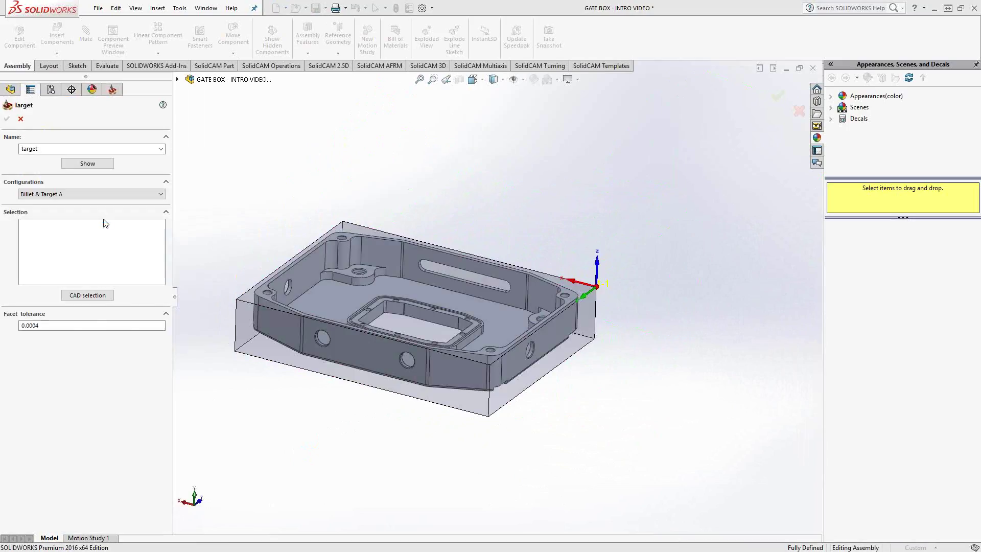
pyautogui.rightClick(330, 297)
pyautogui.click(341, 342)
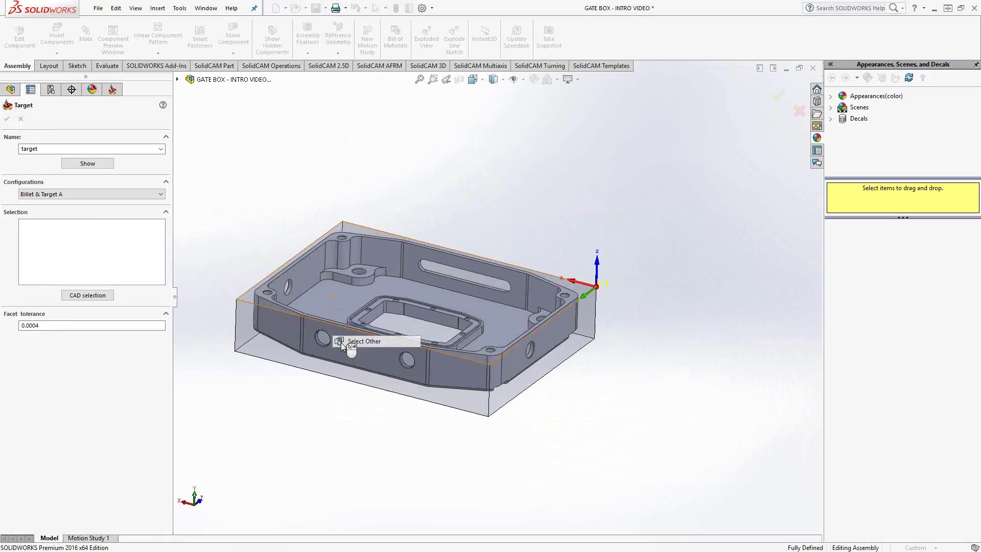
pyautogui.click(326, 299)
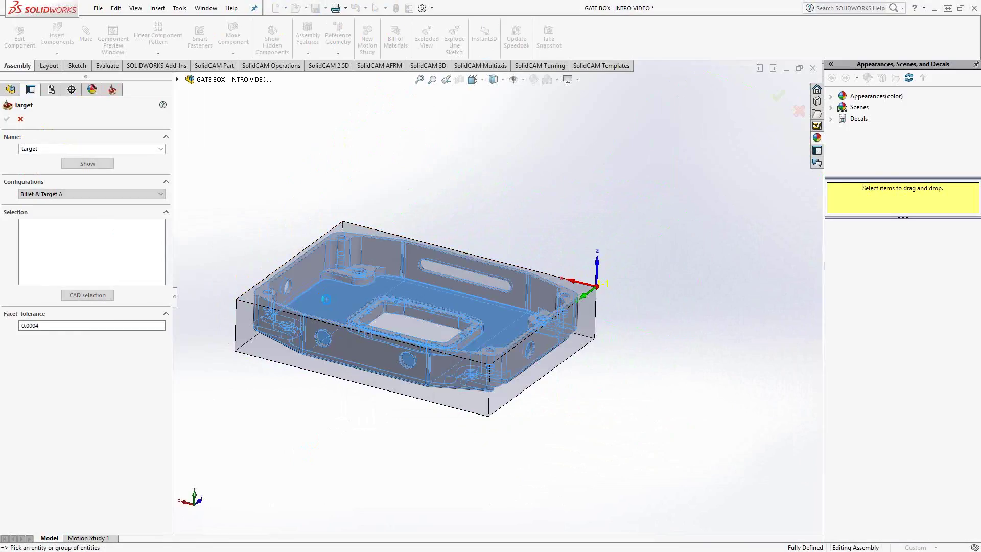
# Step: Preview the target model from another angle, and accept the target and the milling part data
pyautogui.click(87, 163)
pyautogui.moveTo(389, 283); pyautogui.dragTo(405, 324)
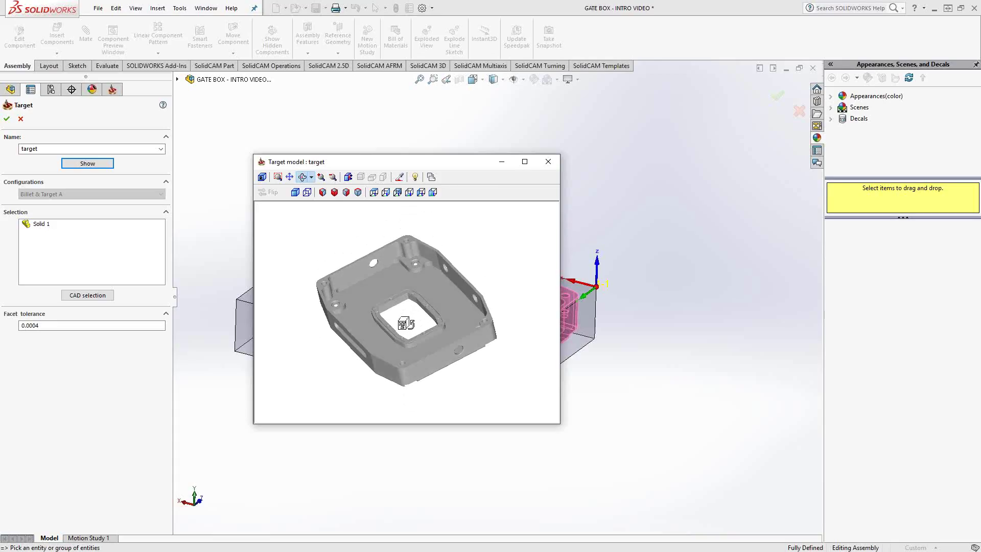
pyautogui.click(549, 162)
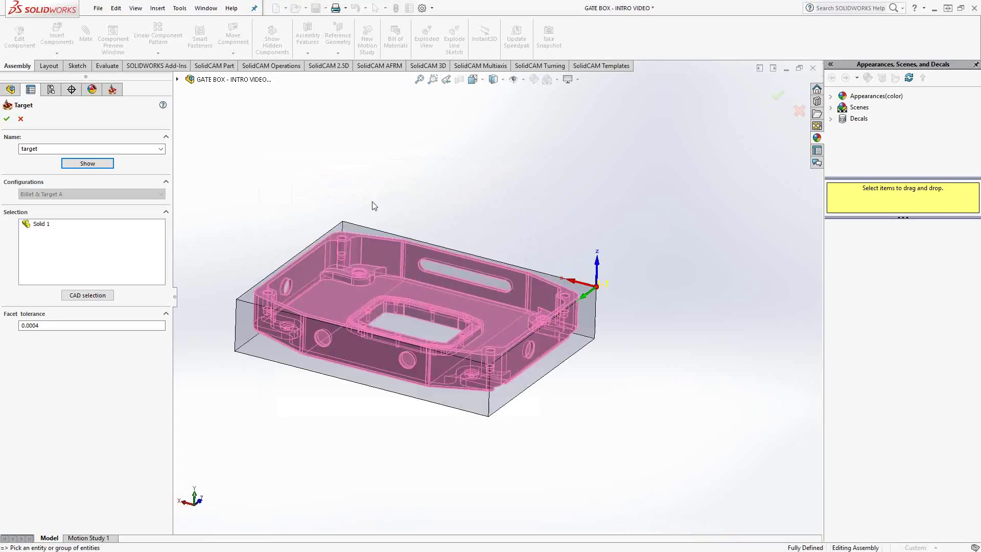
pyautogui.click(7, 119)
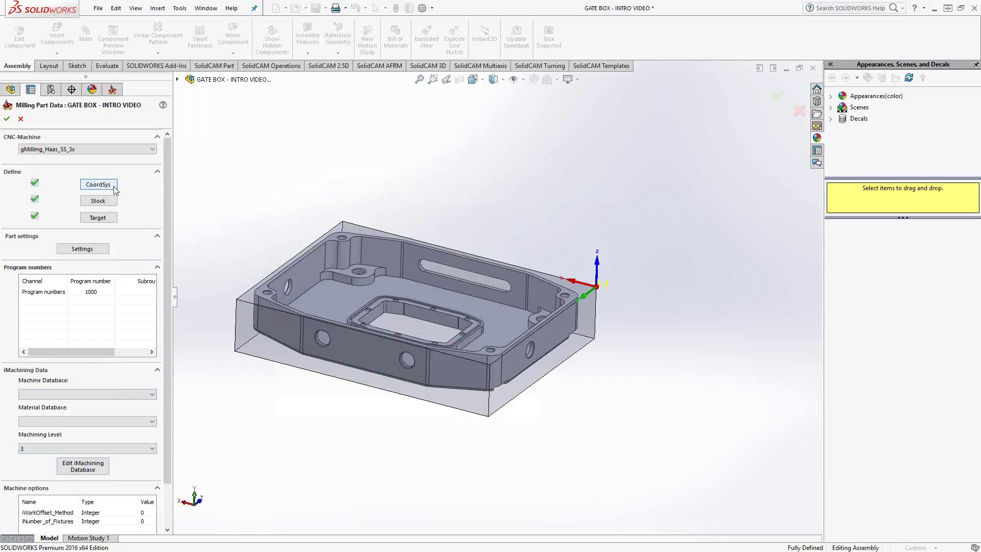
pyautogui.click(7, 119)
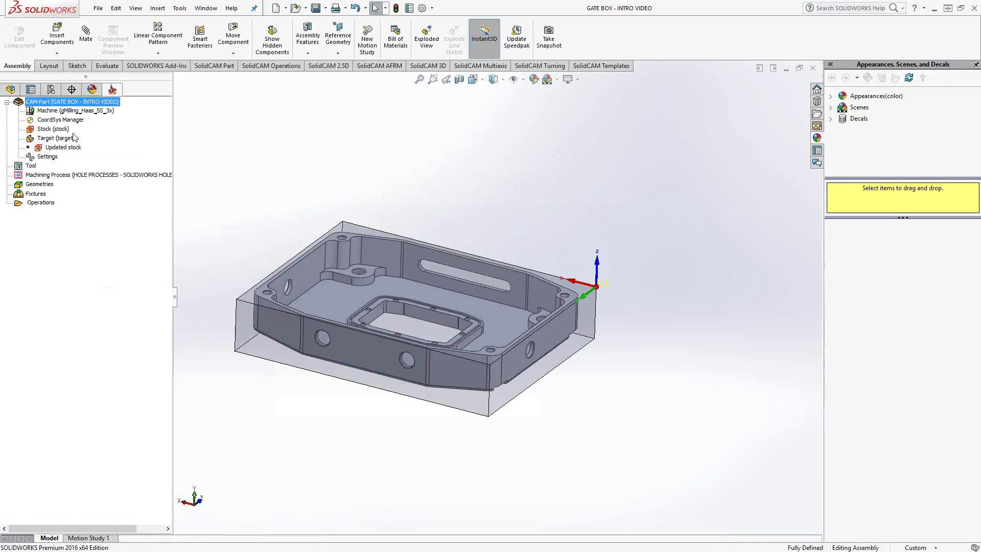
# Step: Review the coordinate system and target entries in the CAM tree, and reopen and close the CAM-Part's milling part data
pyautogui.click(58, 121)
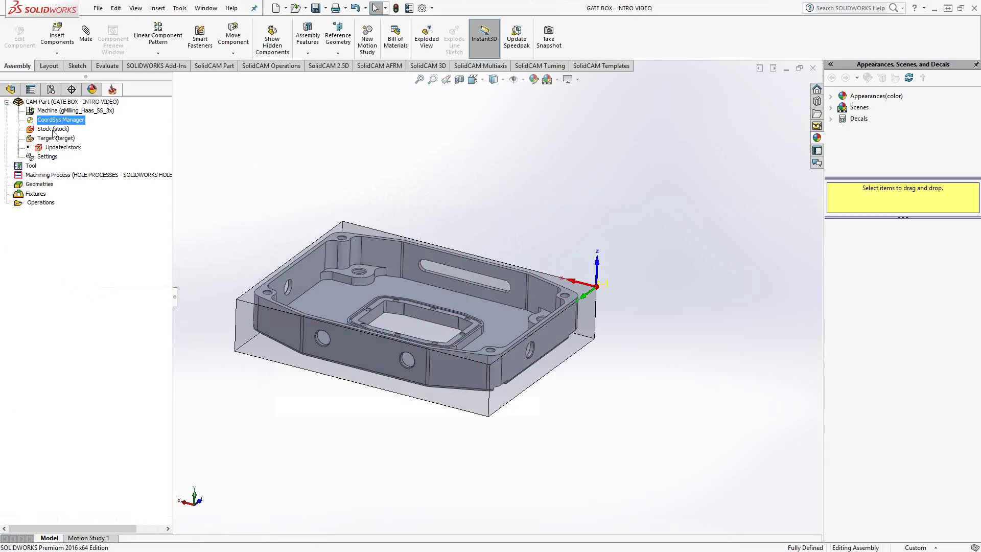
pyautogui.click(46, 140)
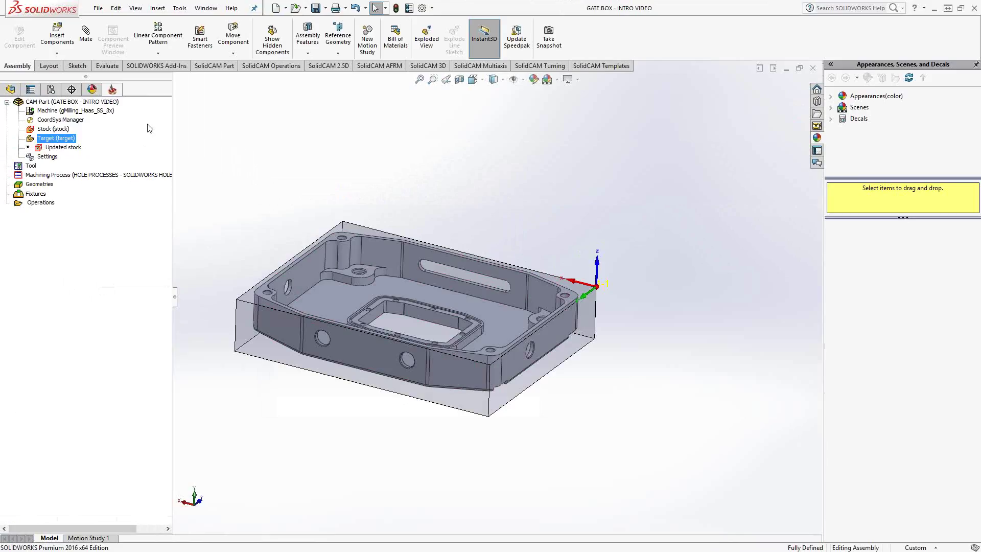
pyautogui.click(39, 102)
pyautogui.doubleClick(40, 101)
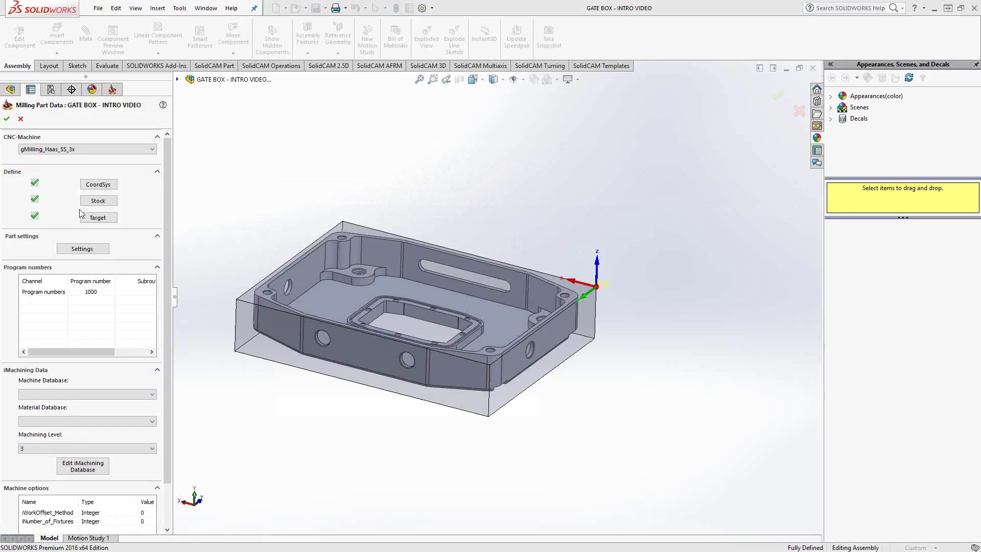
pyautogui.click(20, 119)
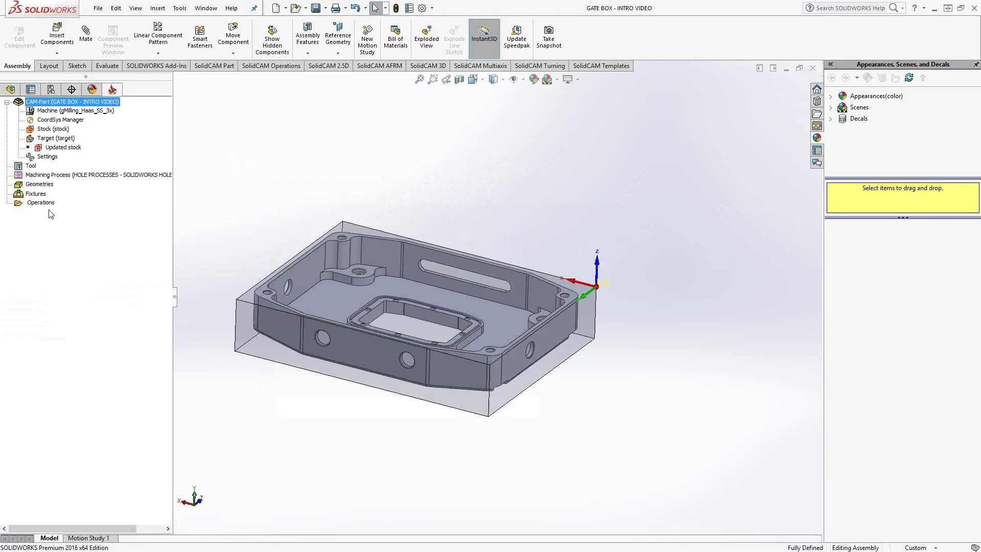
# Step: Examine the milling operation types that can be added to the CAM-part's operations, and dismiss the list
pyautogui.rightClick(44, 203)
pyautogui.moveTo(173, 224)
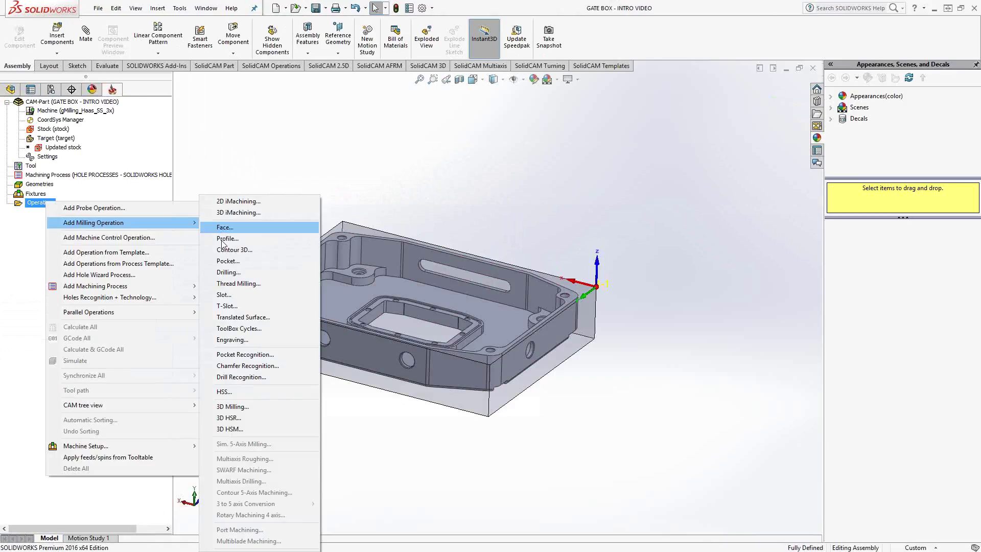
pyautogui.click(265, 142)
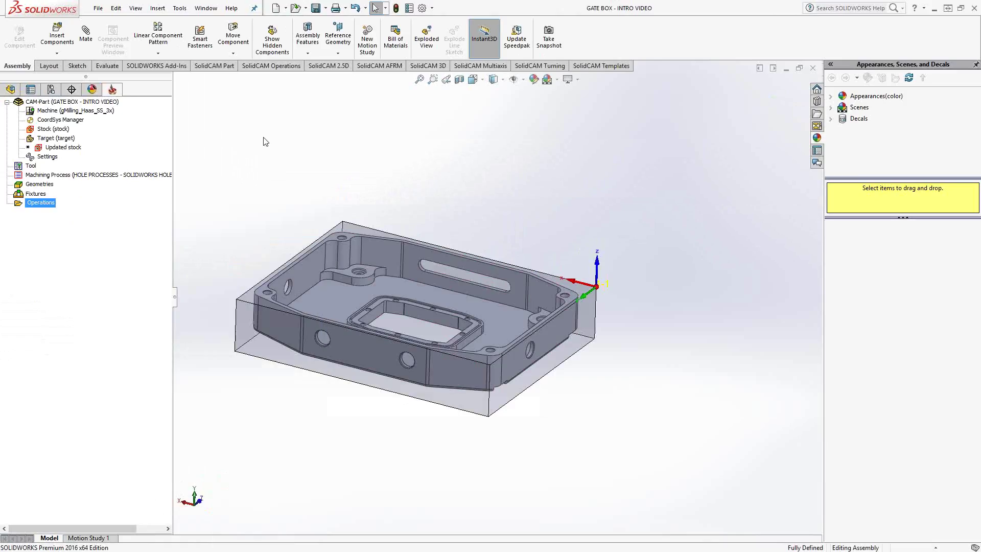